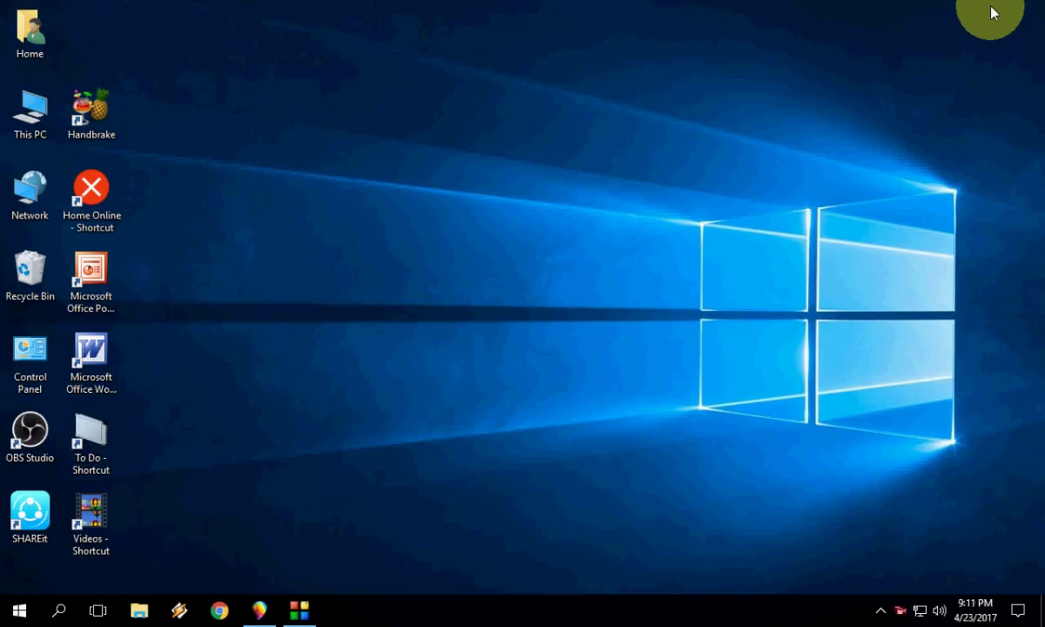
# Bring up the active hours editor in Windows Update settings
pyautogui.click(1017, 607)
pyautogui.click(996, 457)
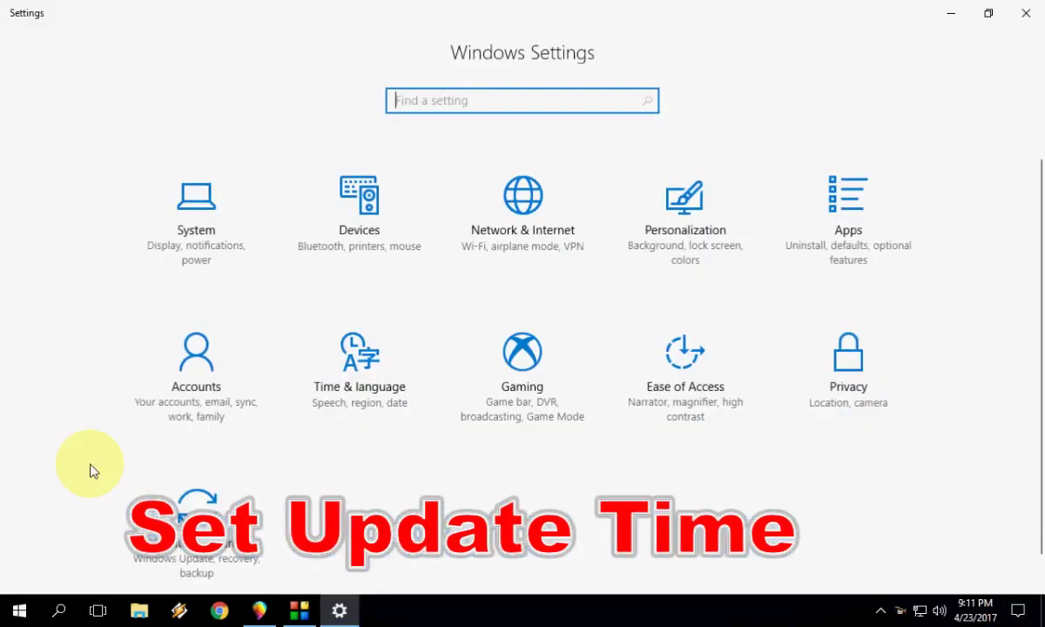
pyautogui.click(187, 509)
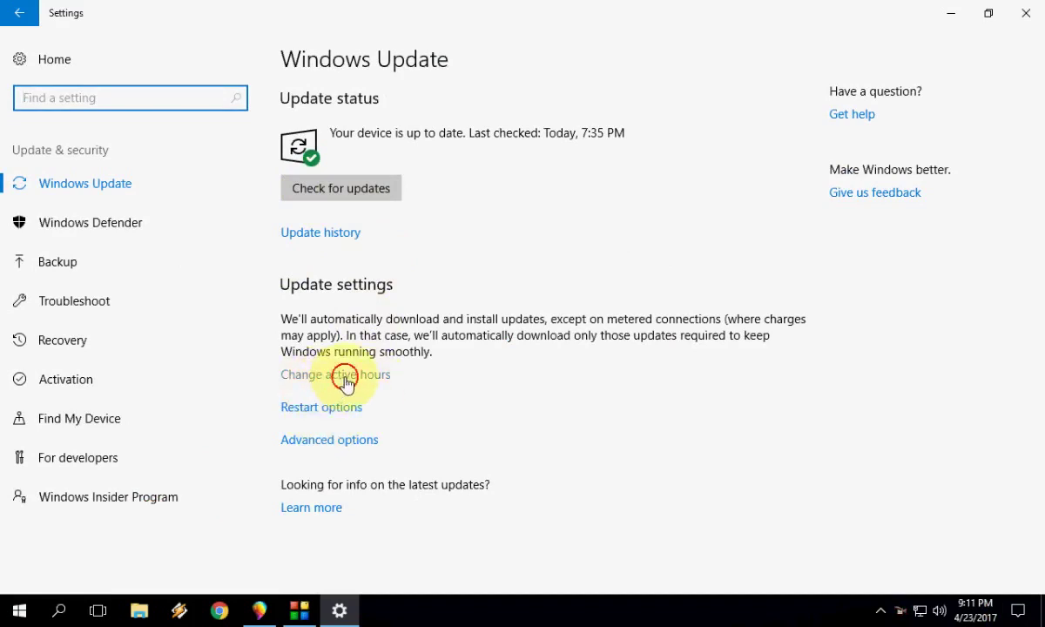
pyautogui.click(338, 376)
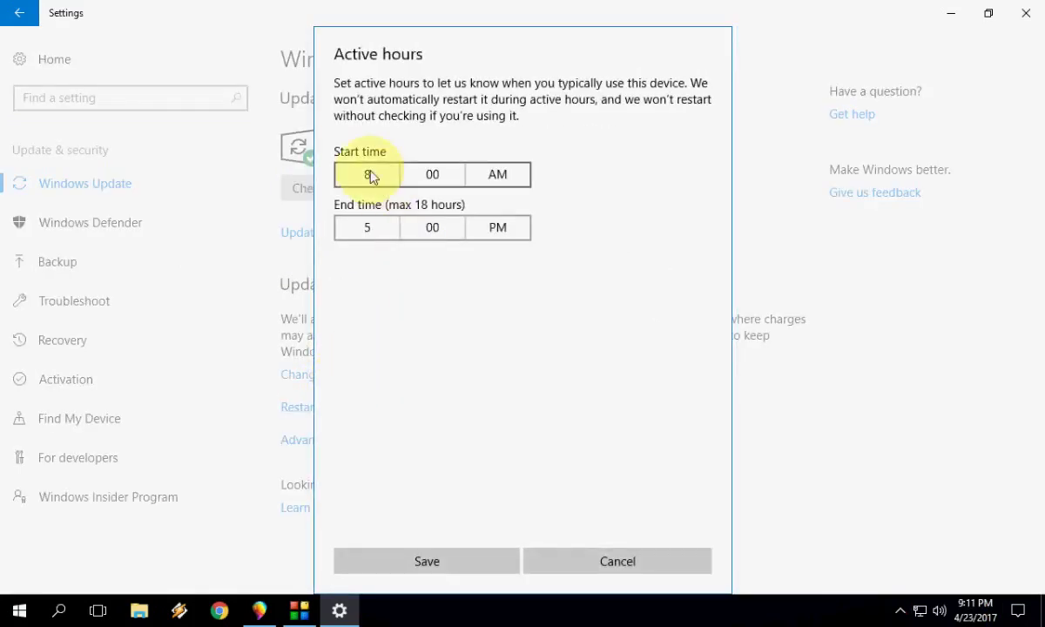
# Look at the start and end hour pickers, leave active hours unchanged, and close Settings
pyautogui.click(379, 236)
pyautogui.scroll(-1, 383, 306)
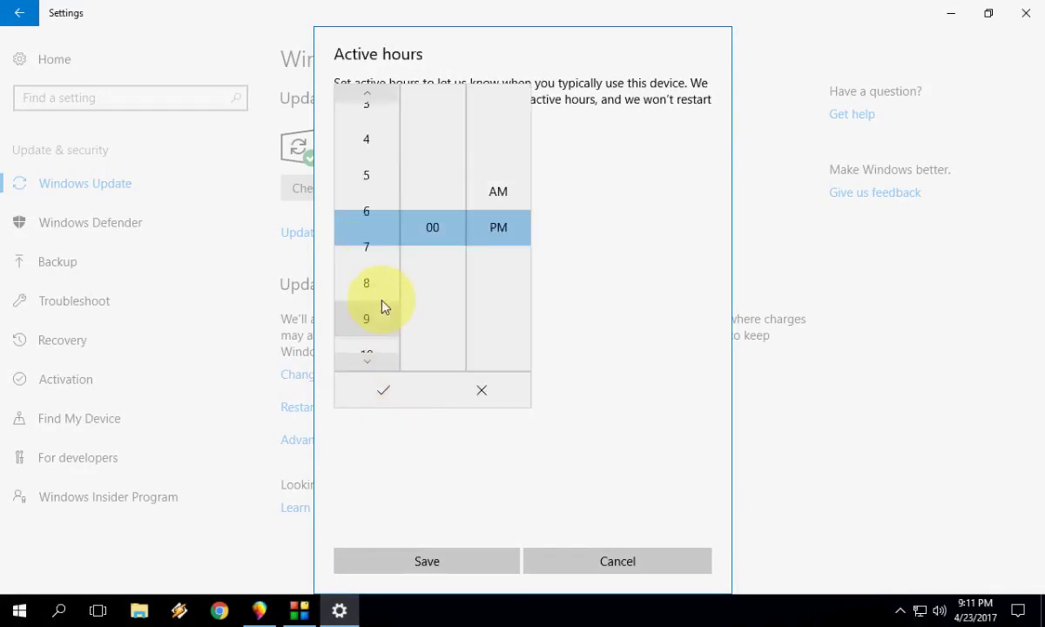
pyautogui.scroll(-1, 384, 307)
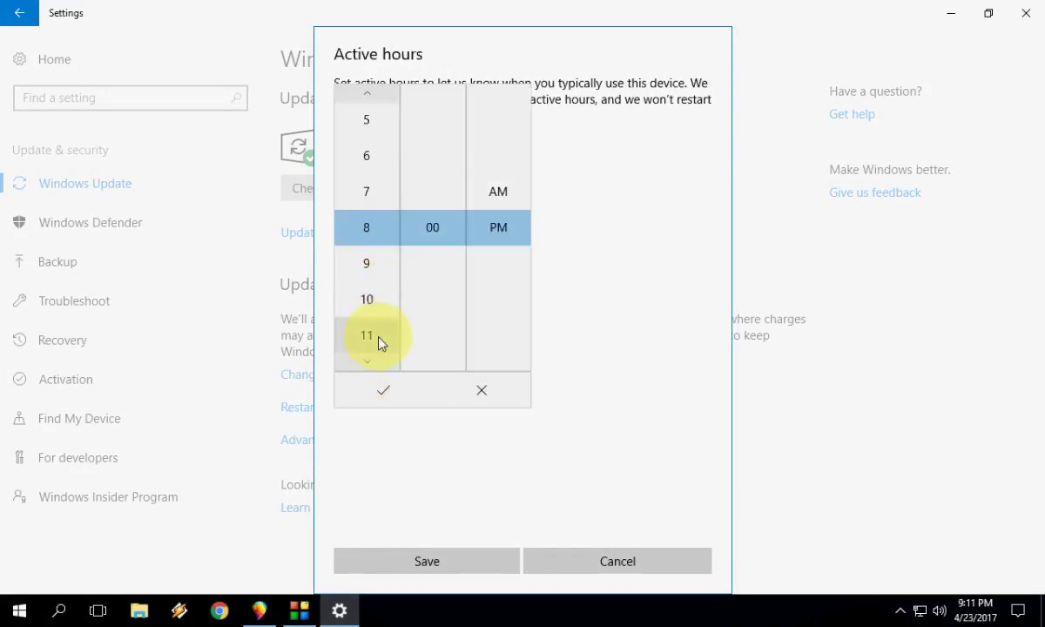
pyautogui.scroll(1, 380, 342)
pyautogui.press('Escape')
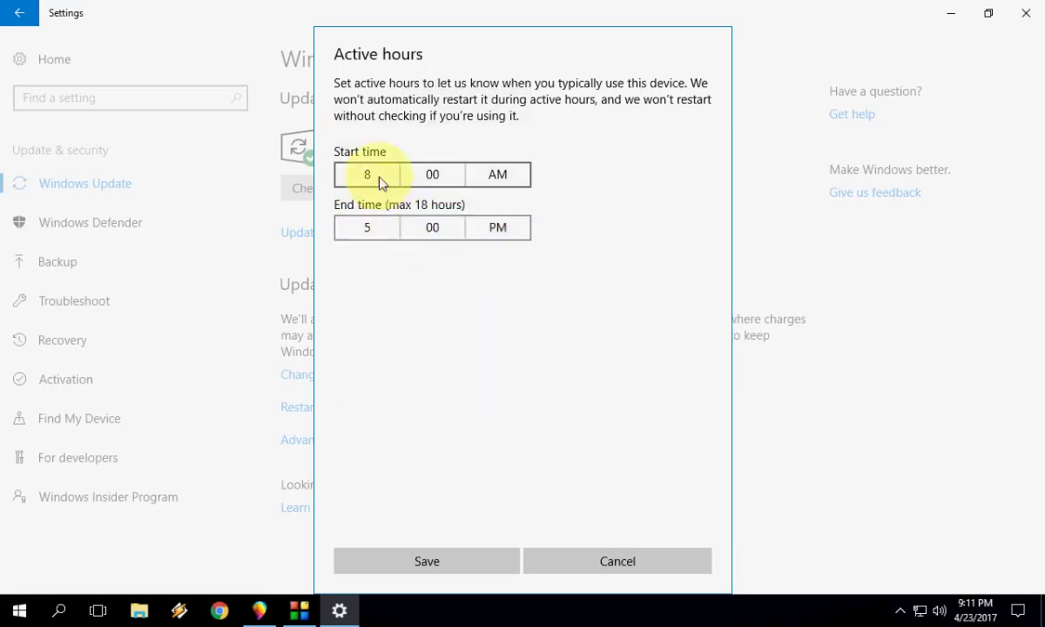
pyautogui.click(376, 174)
pyautogui.press('Escape')
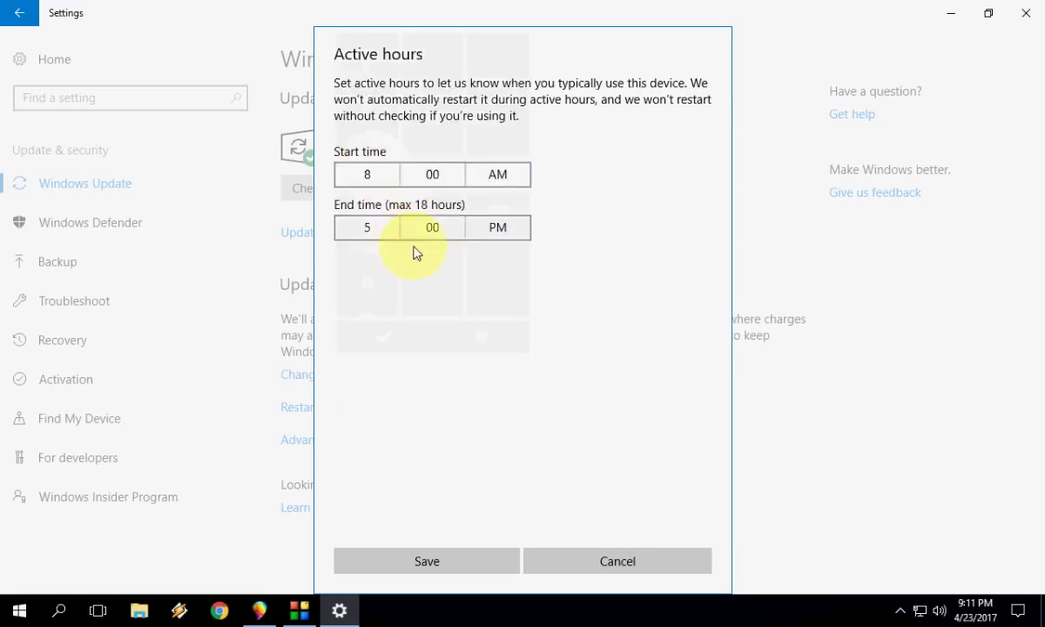
pyautogui.press('Escape')
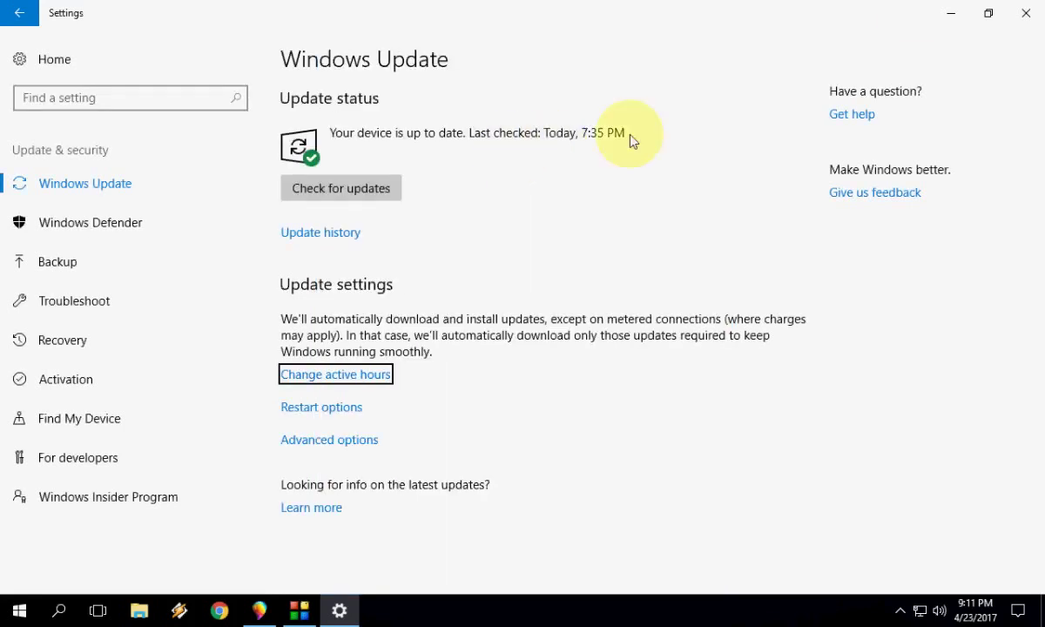
pyautogui.click(1029, 9)
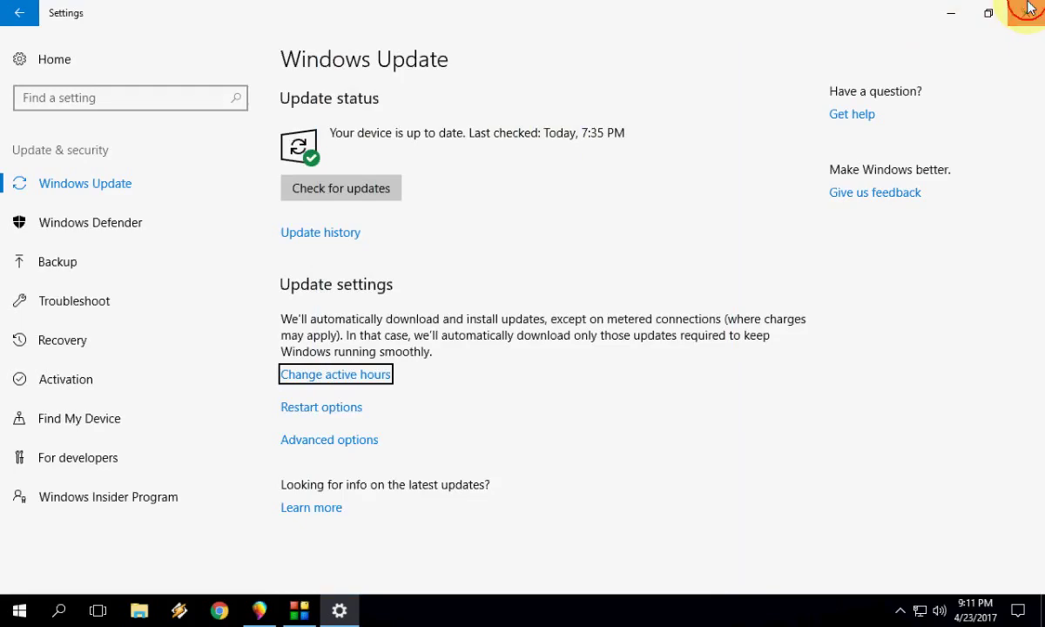
# Stack Calendar onto Calculator to start a tile folder, then add Adobe Reader to it
pyautogui.click(7, 614)
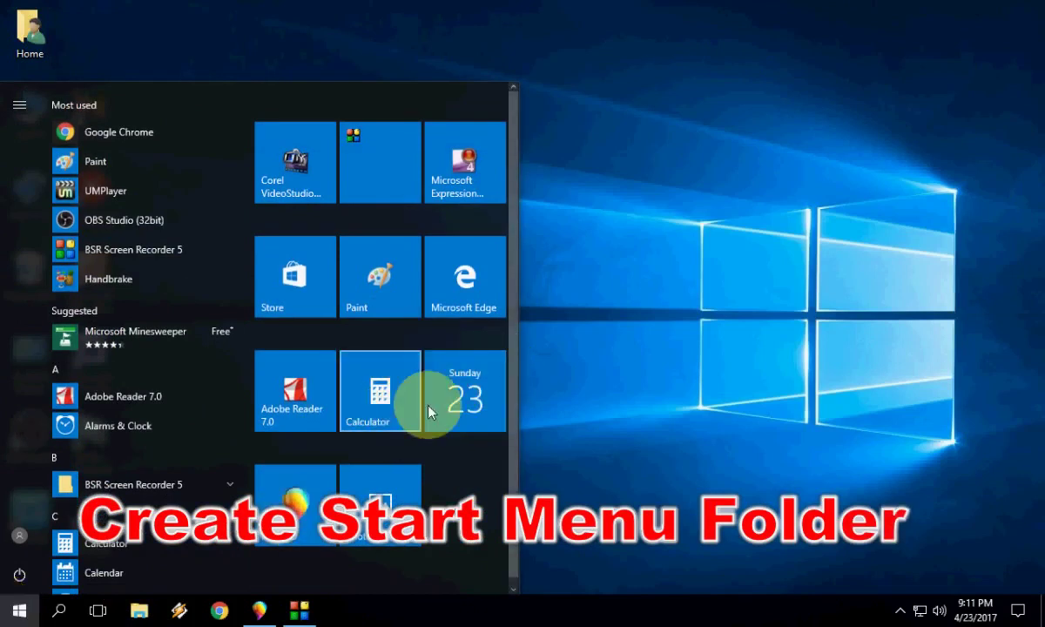
pyautogui.moveTo(485, 377)
pyautogui.mouseDown()
pyautogui.moveTo(385, 374)
pyautogui.moveTo(466, 383)
pyautogui.moveTo(475, 367)
pyautogui.mouseUp()
pyautogui.moveTo(294, 390); pyautogui.dragTo(361, 401)
pyautogui.click(361, 401)
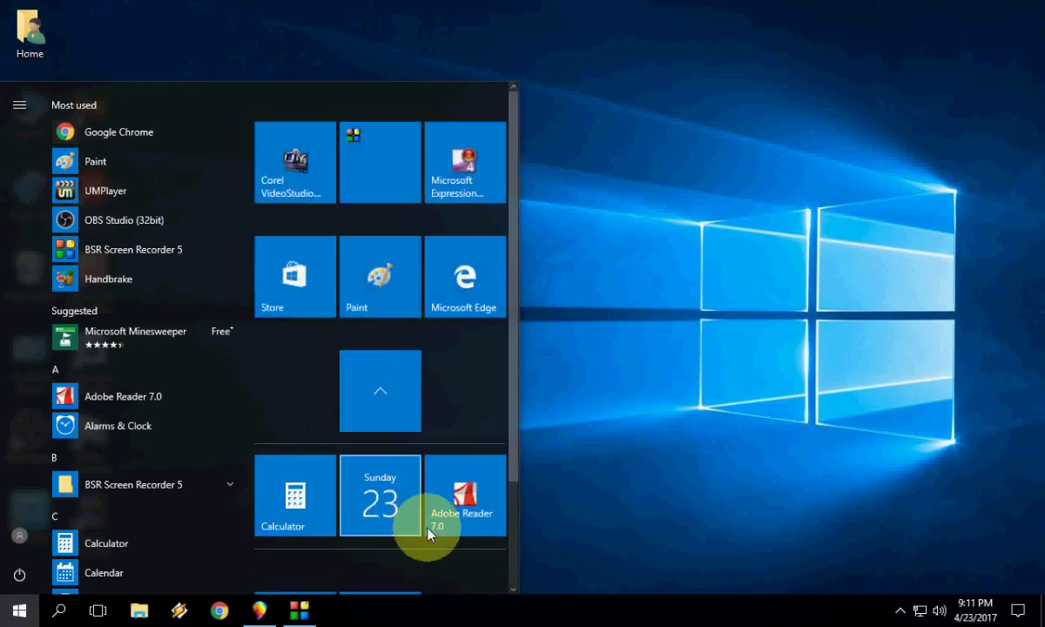
pyautogui.moveTo(469, 500); pyautogui.dragTo(378, 383)
# Add Photos to the tile folder, check its four tiles, and close Start
pyautogui.moveTo(364, 520); pyautogui.dragTo(370, 413)
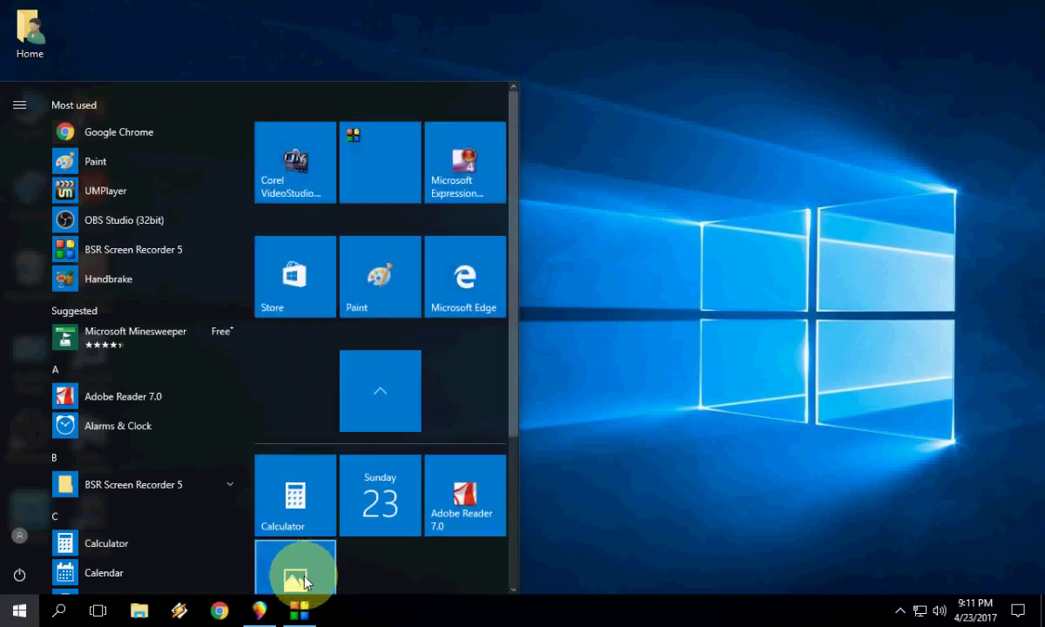
pyautogui.moveTo(294, 572)
pyautogui.mouseDown()
pyautogui.moveTo(383, 400)
pyautogui.moveTo(375, 392)
pyautogui.mouseUp()
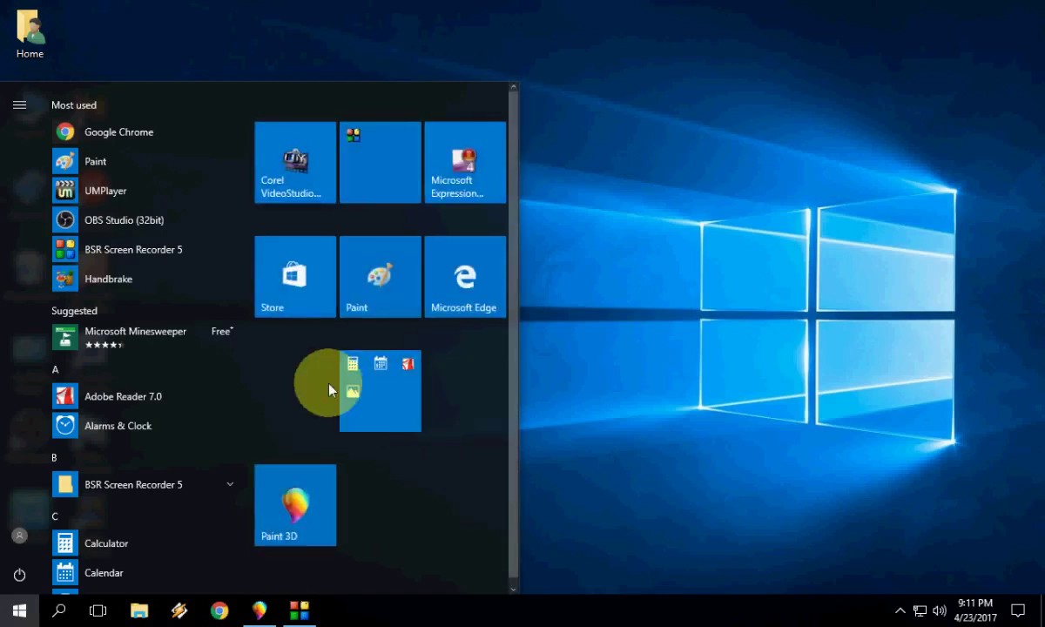
pyautogui.click(391, 397)
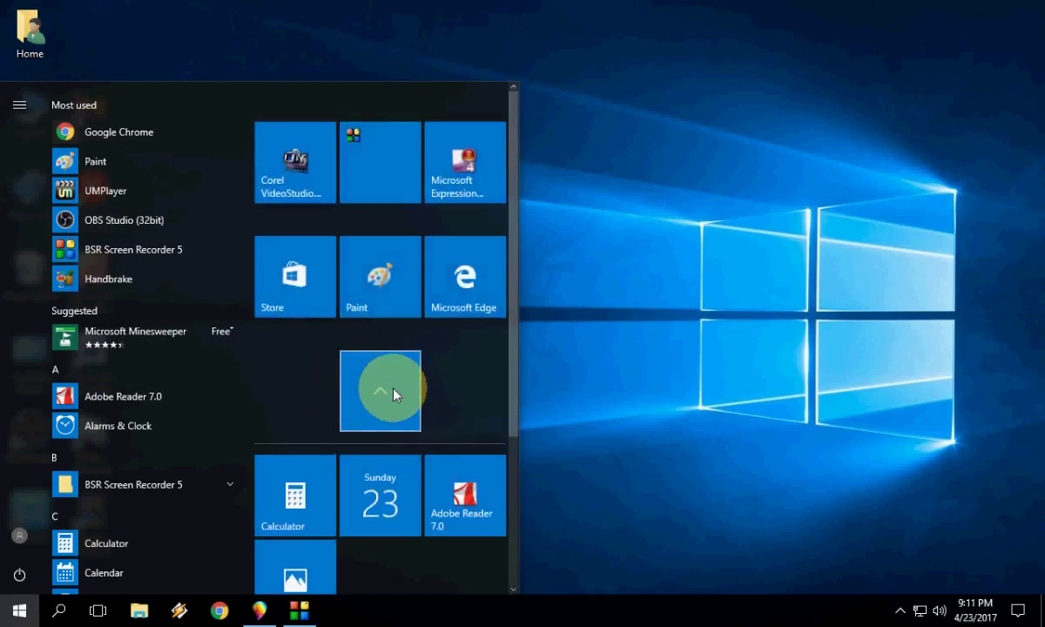
pyautogui.click(391, 396)
pyautogui.click(390, 396)
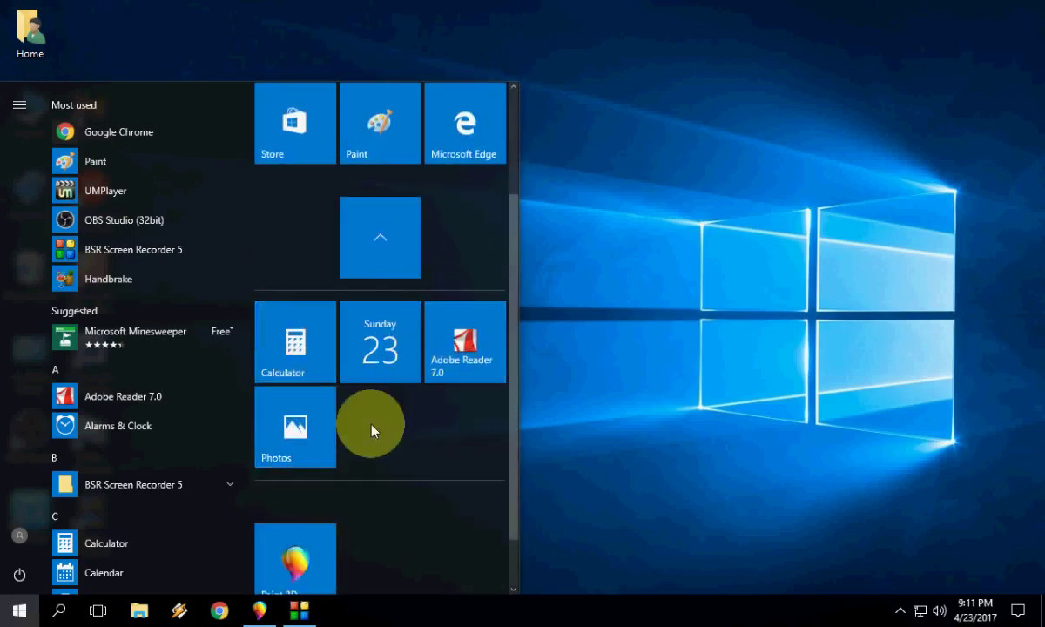
pyautogui.click(379, 253)
pyautogui.click(380, 387)
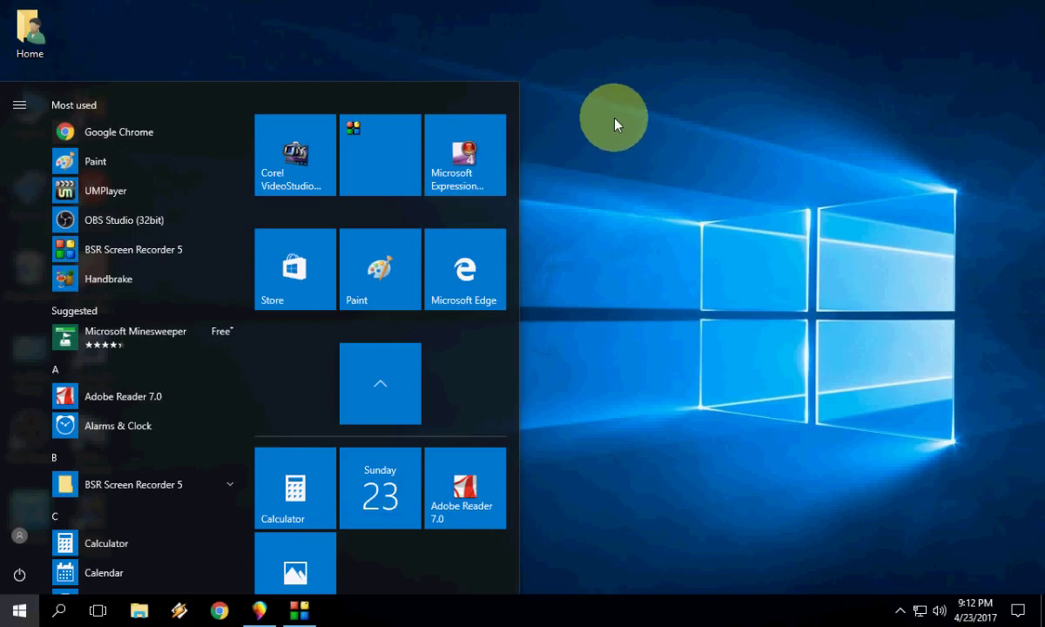
pyautogui.click(642, 125)
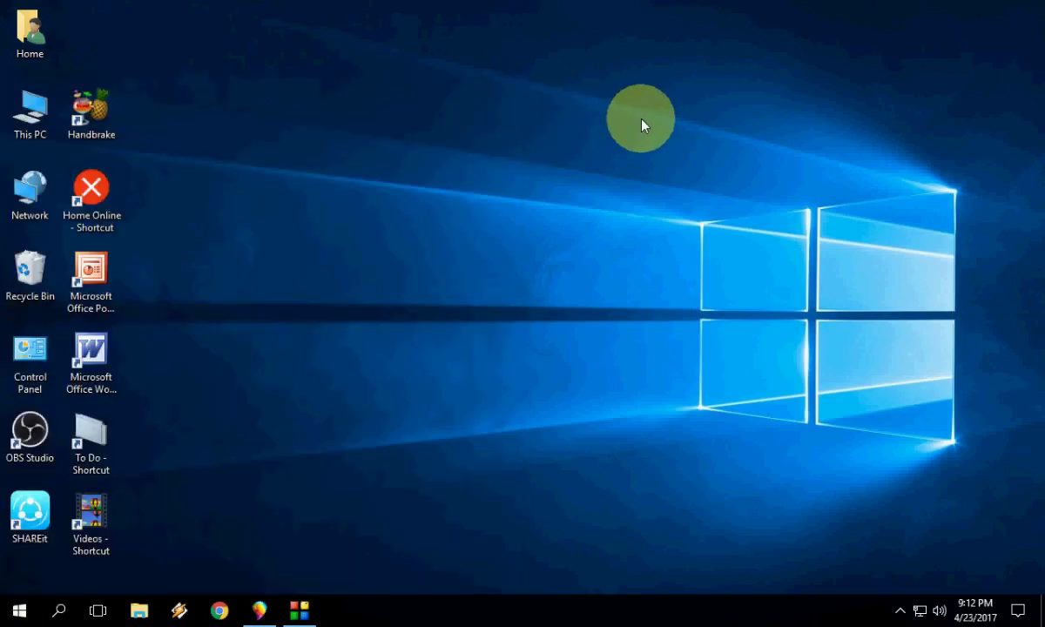
# In System > Display > Night light settings, shift the colour temperature slider slightly and close Settings
pyautogui.click(1016, 610)
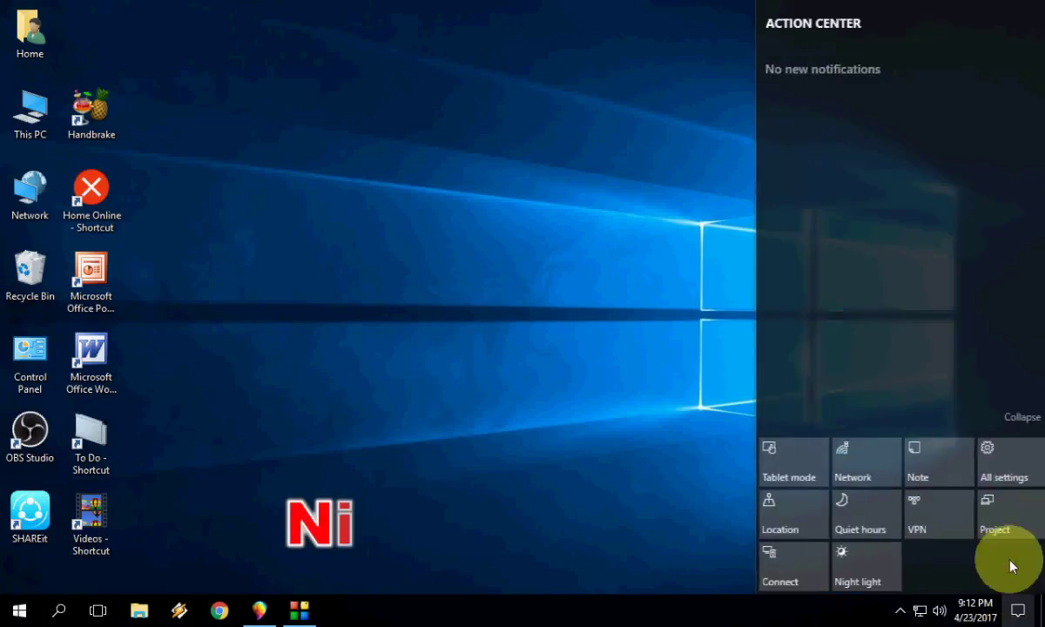
pyautogui.click(998, 470)
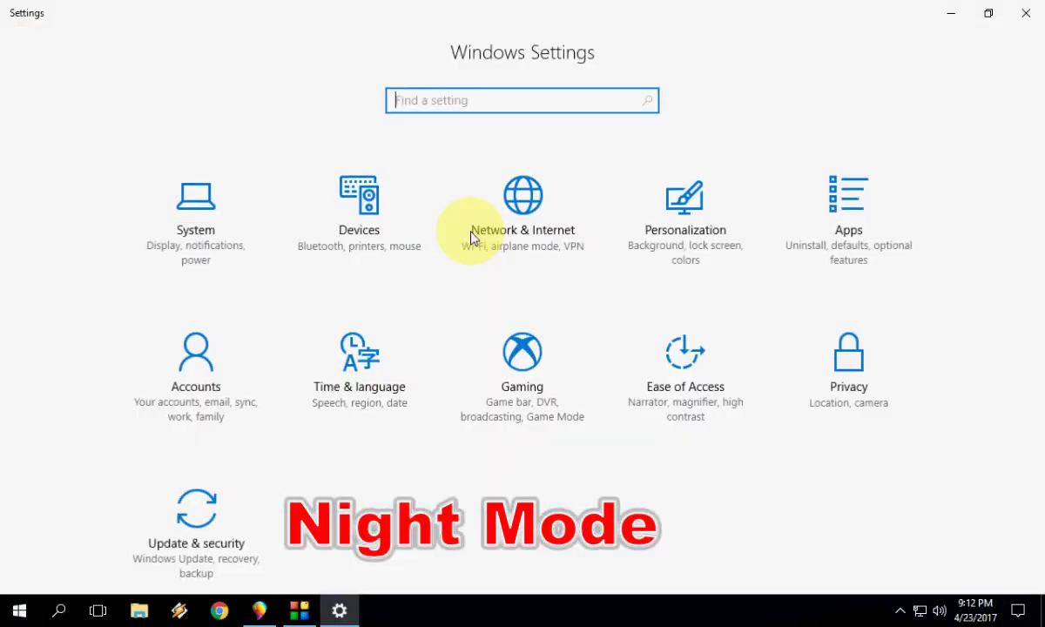
pyautogui.click(211, 233)
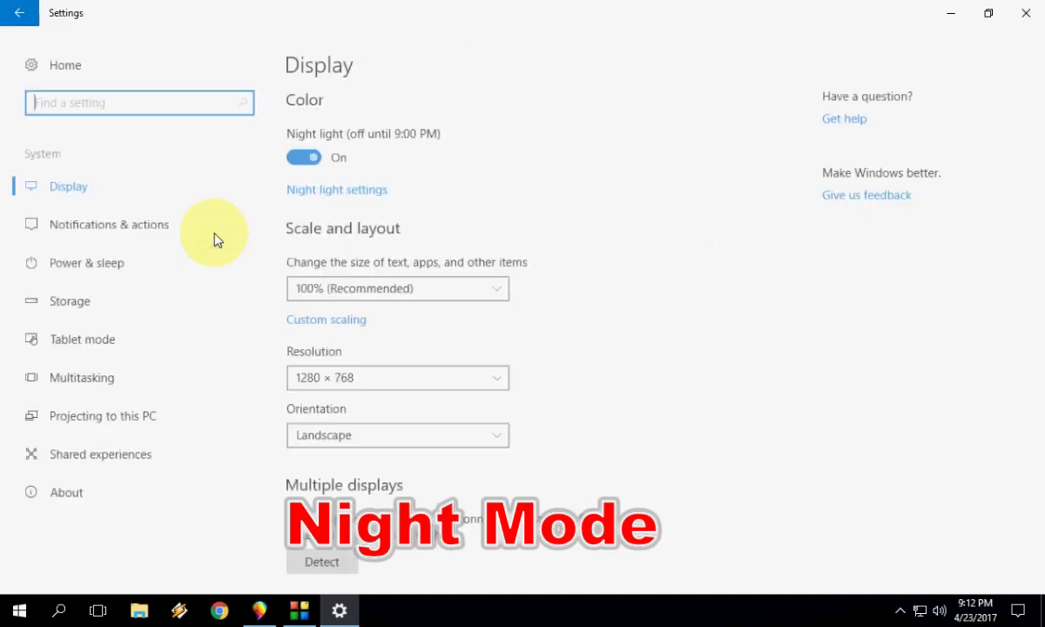
pyautogui.click(101, 186)
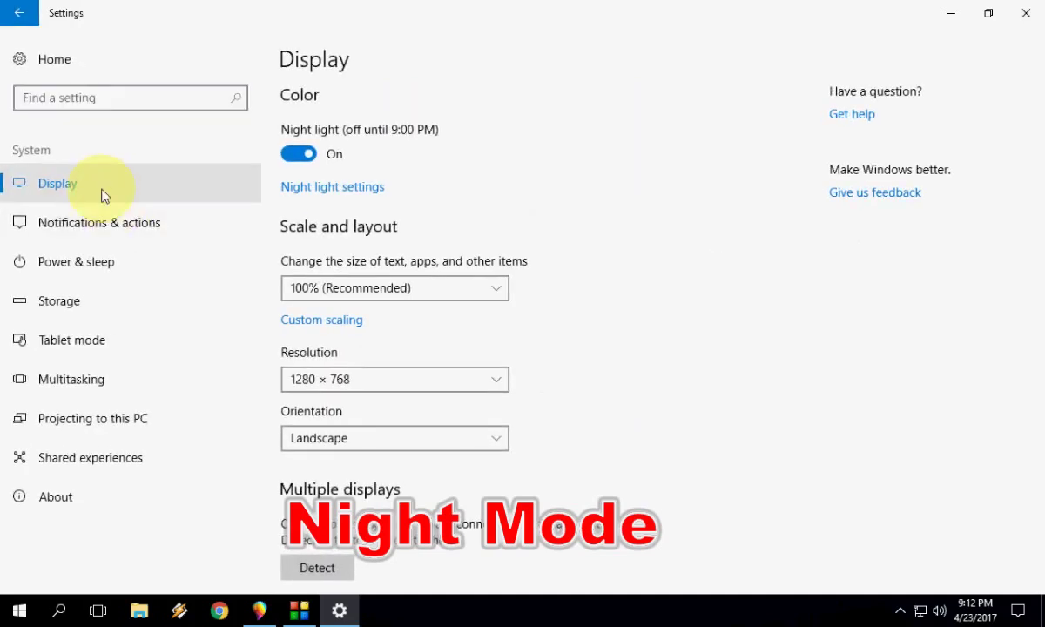
pyautogui.click(308, 188)
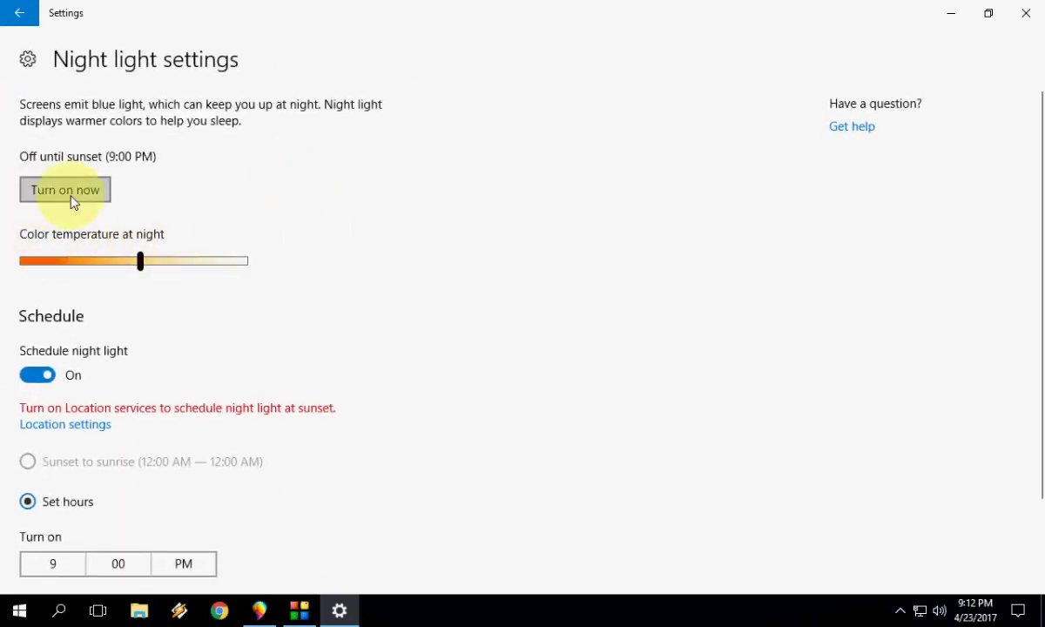
pyautogui.scroll(-3, 100, 352)
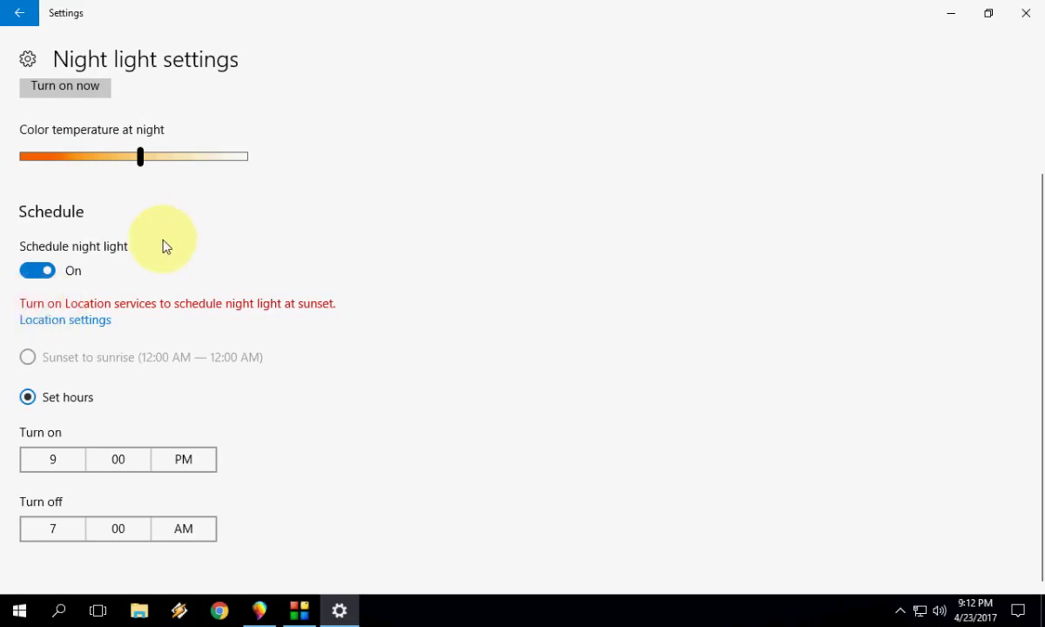
pyautogui.moveTo(141, 158)
pyautogui.mouseDown()
pyautogui.moveTo(133, 170)
pyautogui.moveTo(155, 171)
pyautogui.mouseUp()
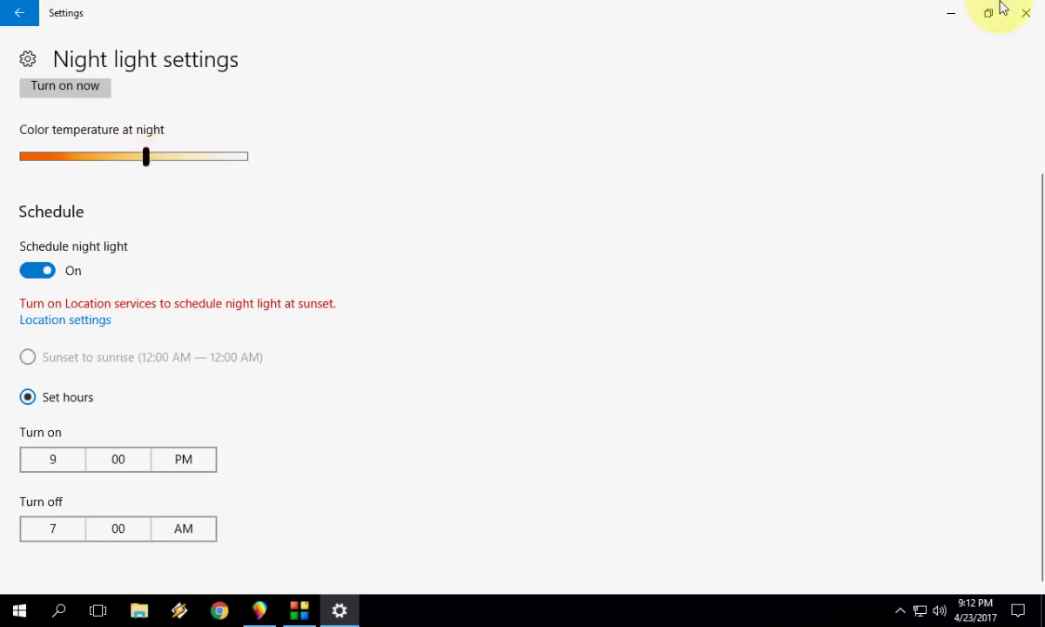
pyautogui.click(1023, 12)
pyautogui.rightClick(494, 188)
# Refresh the desktop and go to System > Storage settings
pyautogui.click(525, 237)
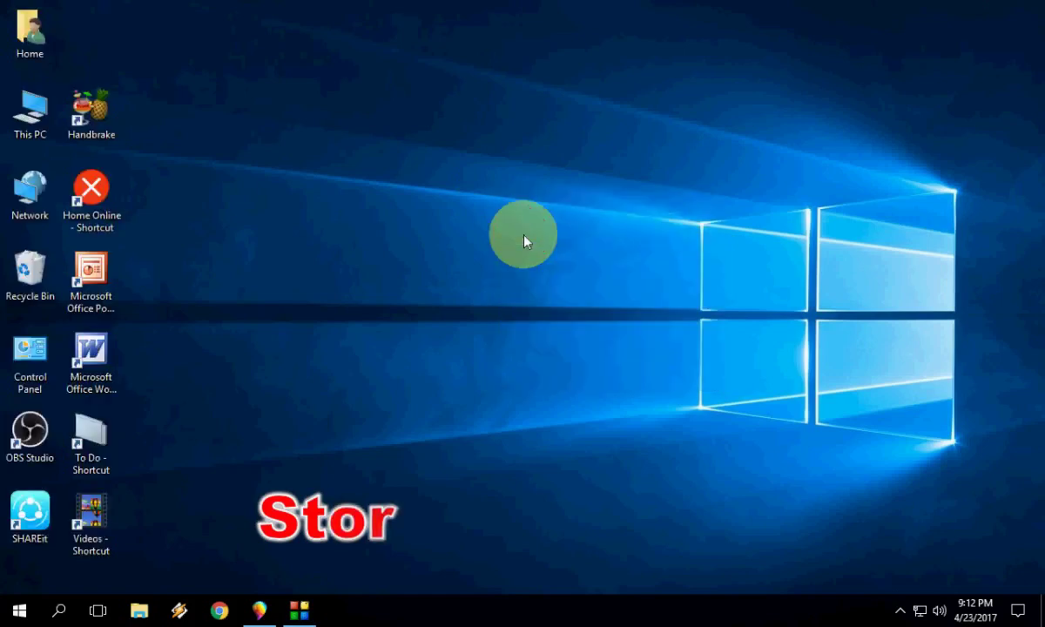
pyautogui.click(1018, 617)
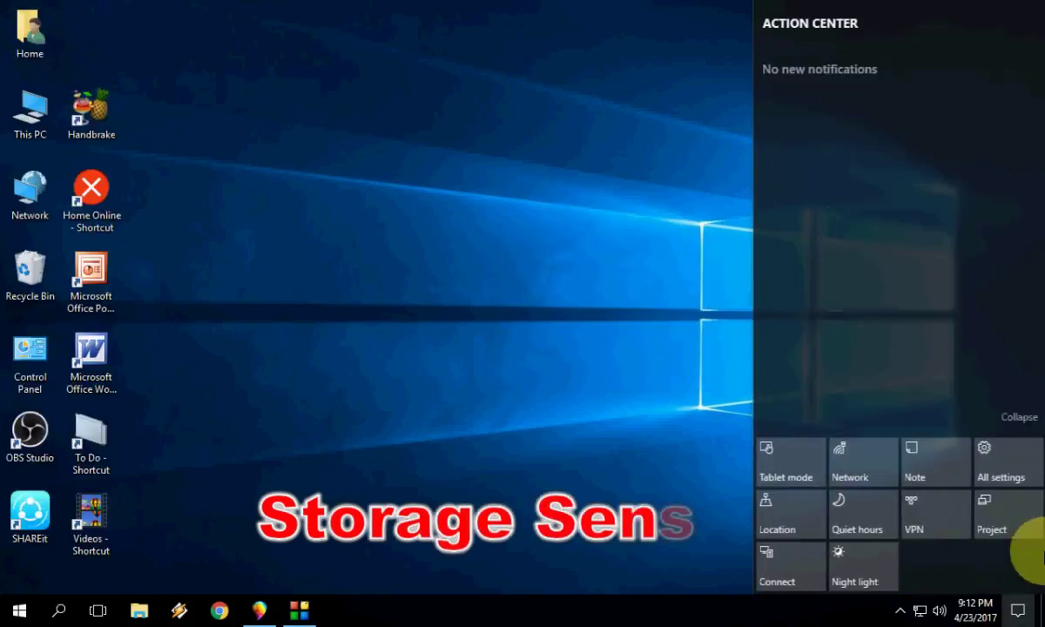
pyautogui.click(1010, 470)
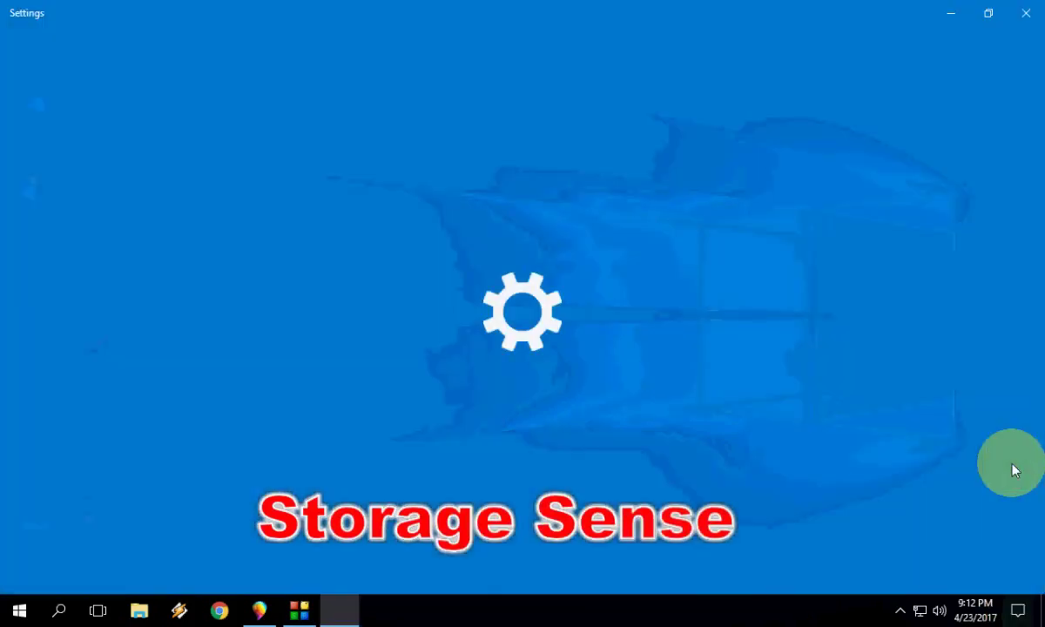
pyautogui.click(183, 237)
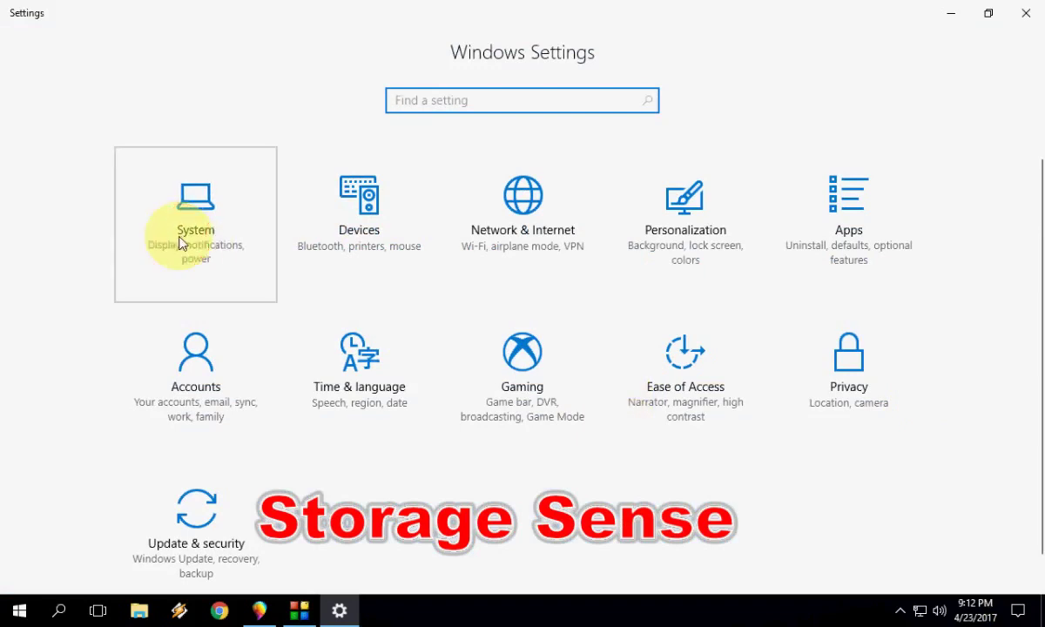
pyautogui.click(147, 304)
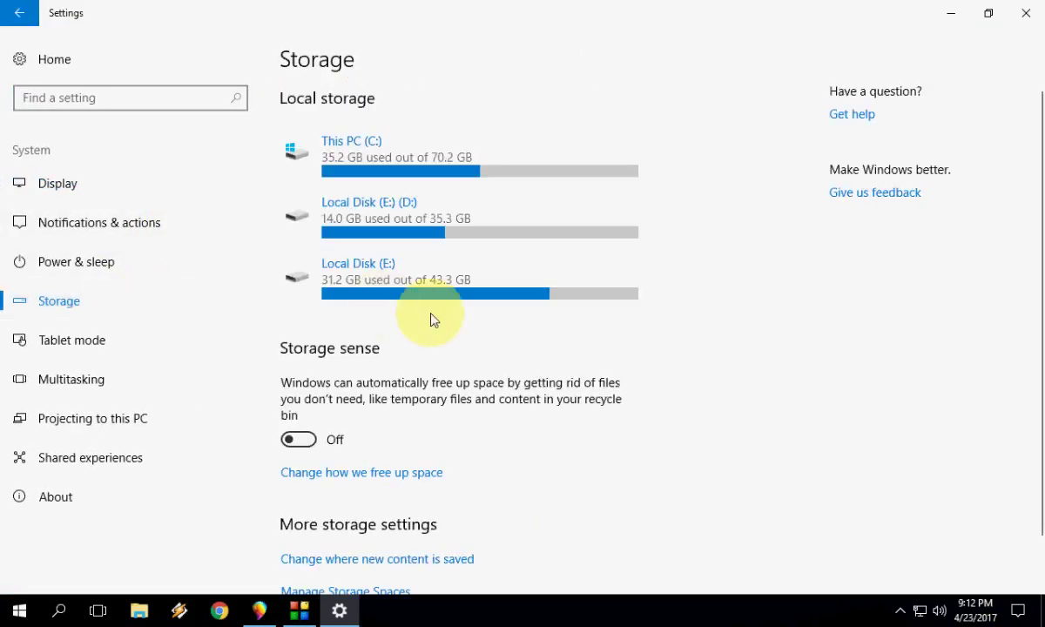
# Run Clean now under 'Change how we free up space' and close Settings
pyautogui.scroll(-1, 429, 319)
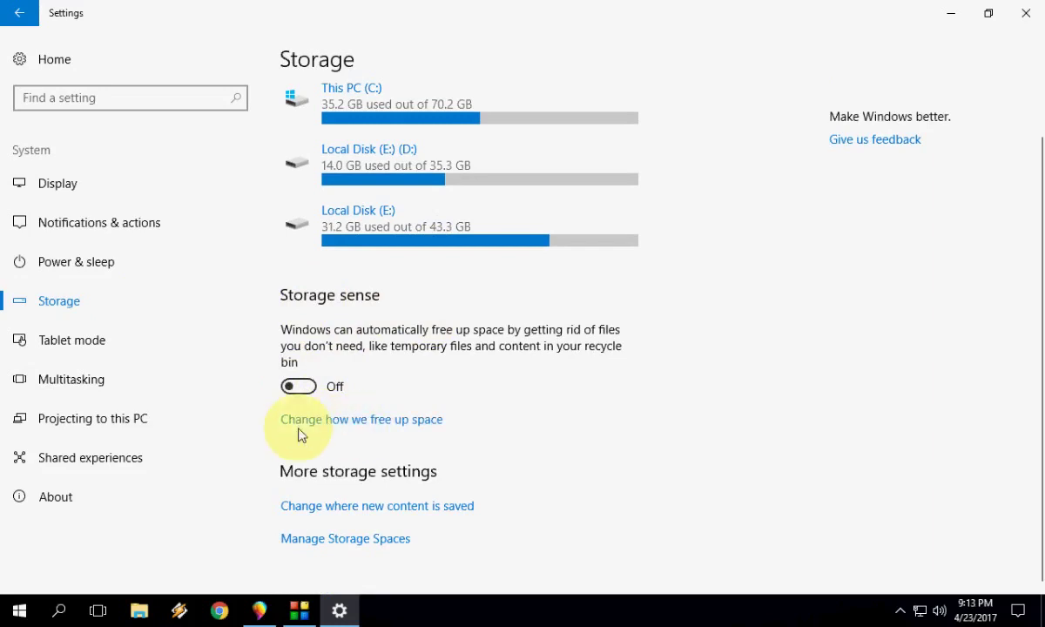
pyautogui.click(349, 422)
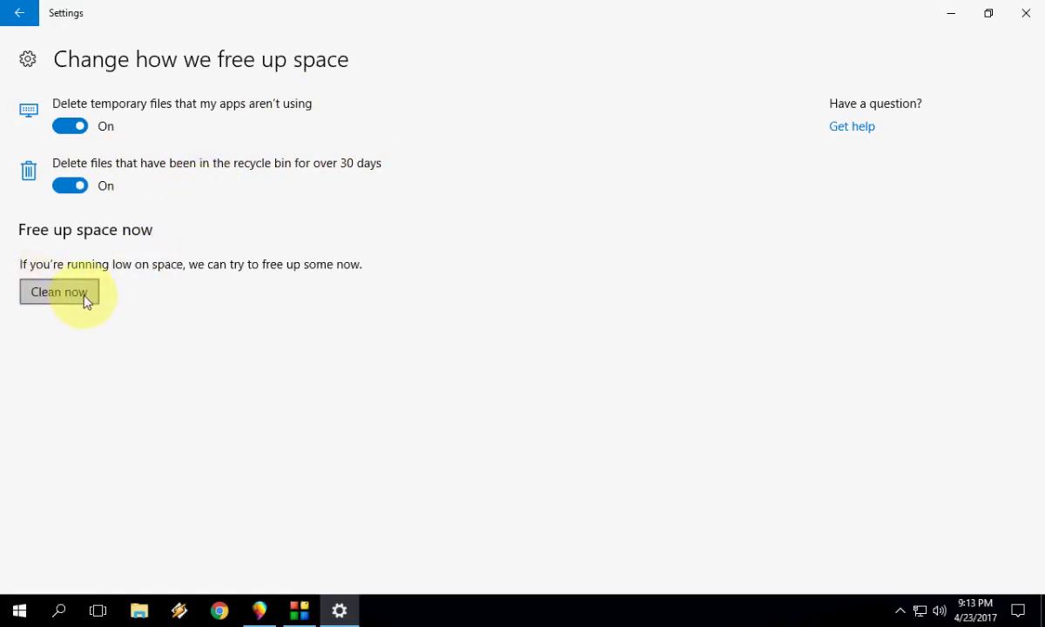
pyautogui.click(35, 296)
pyautogui.click(1020, 12)
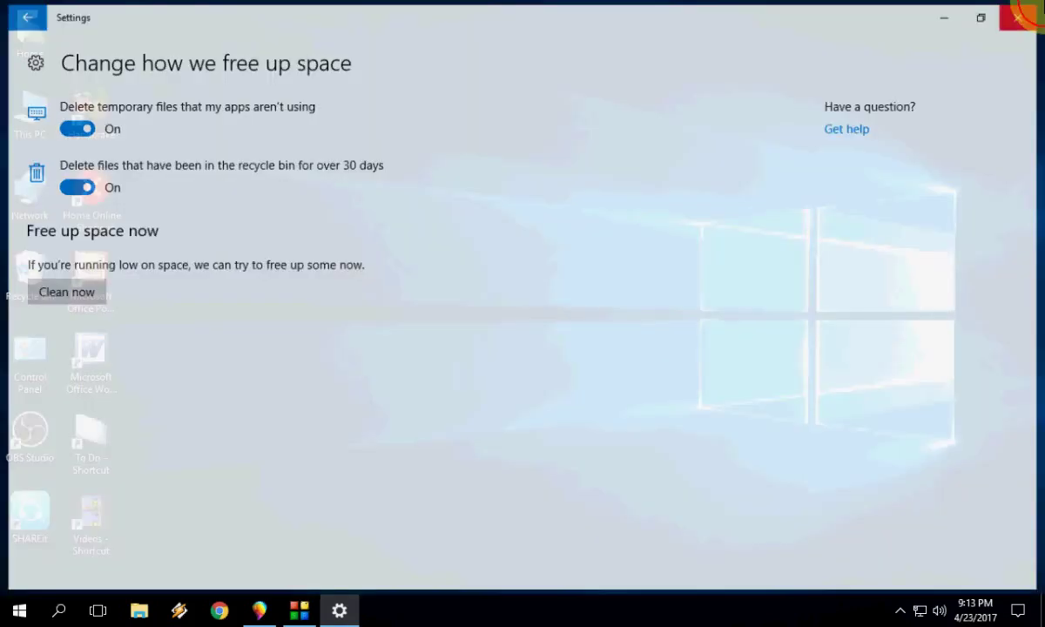
pyautogui.click(1019, 610)
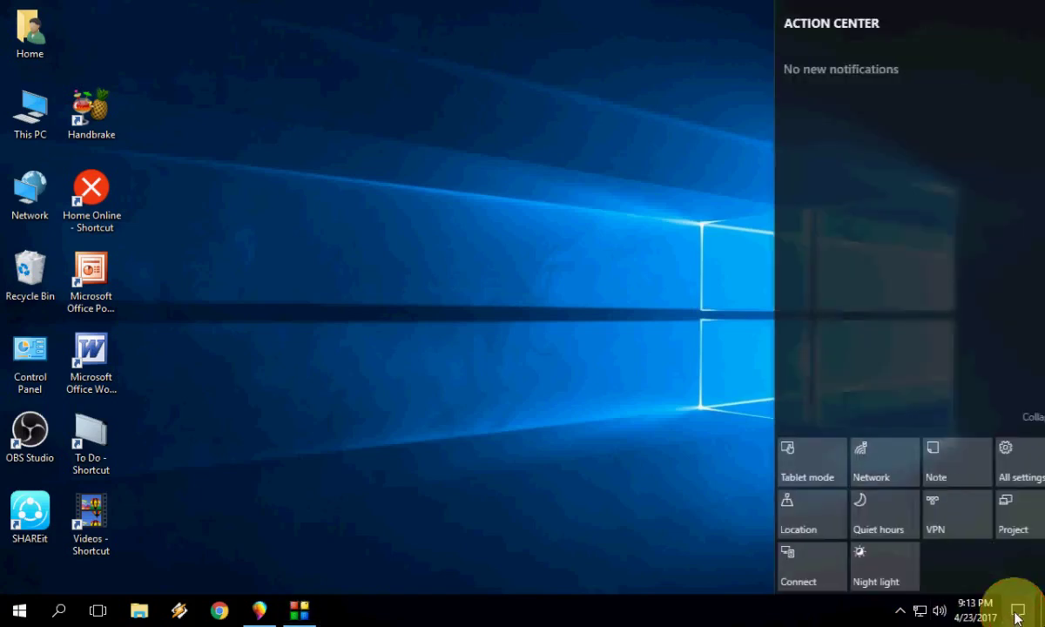
pyautogui.click(1027, 477)
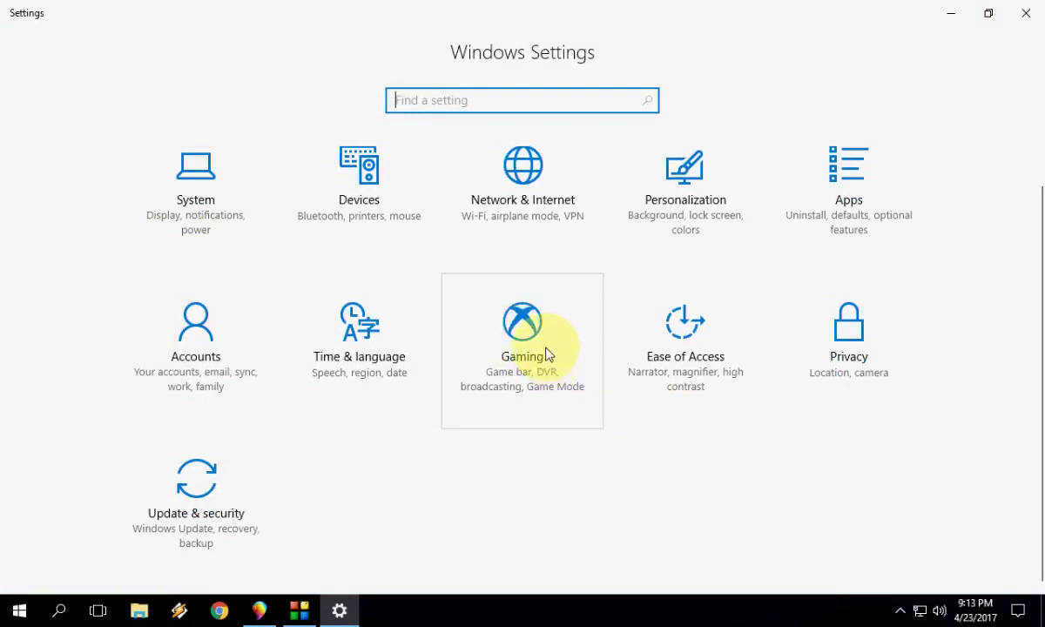
pyautogui.click(558, 345)
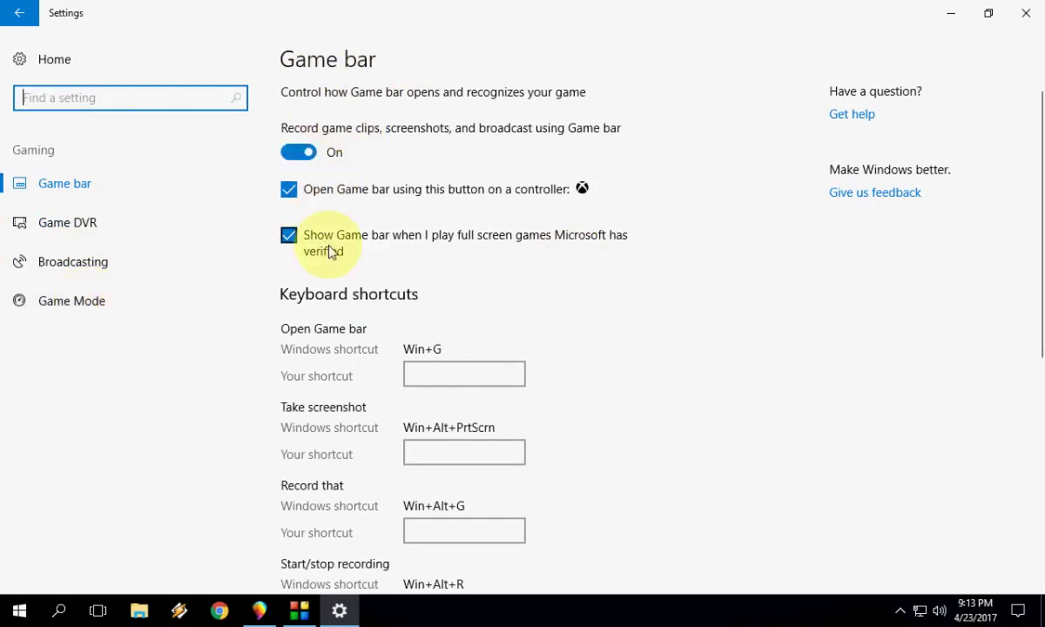
pyautogui.scroll(-3, 308, 192)
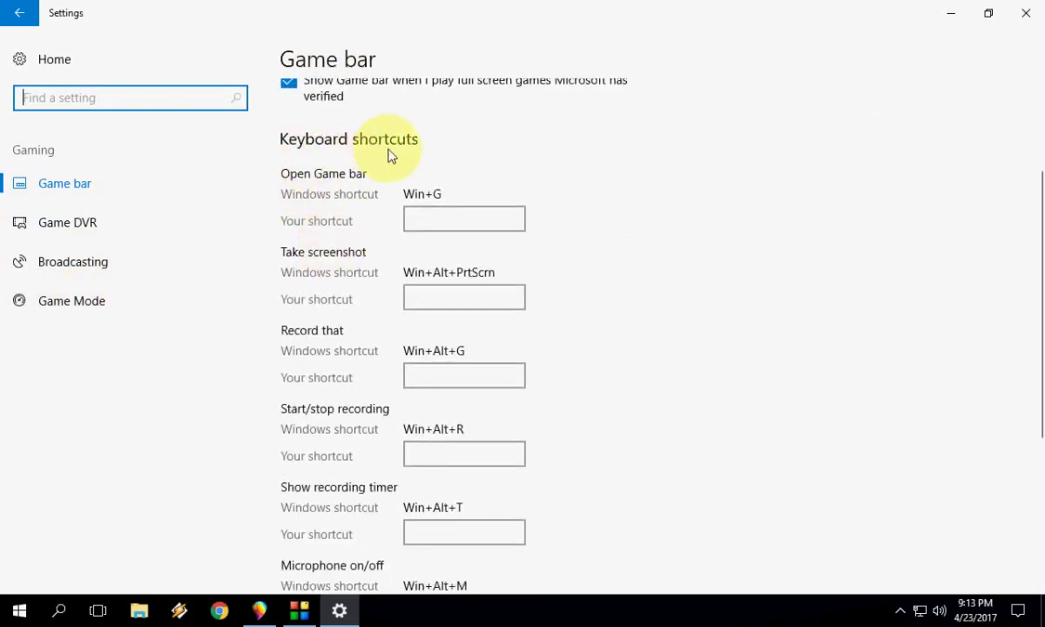
pyautogui.scroll(-4, 390, 155)
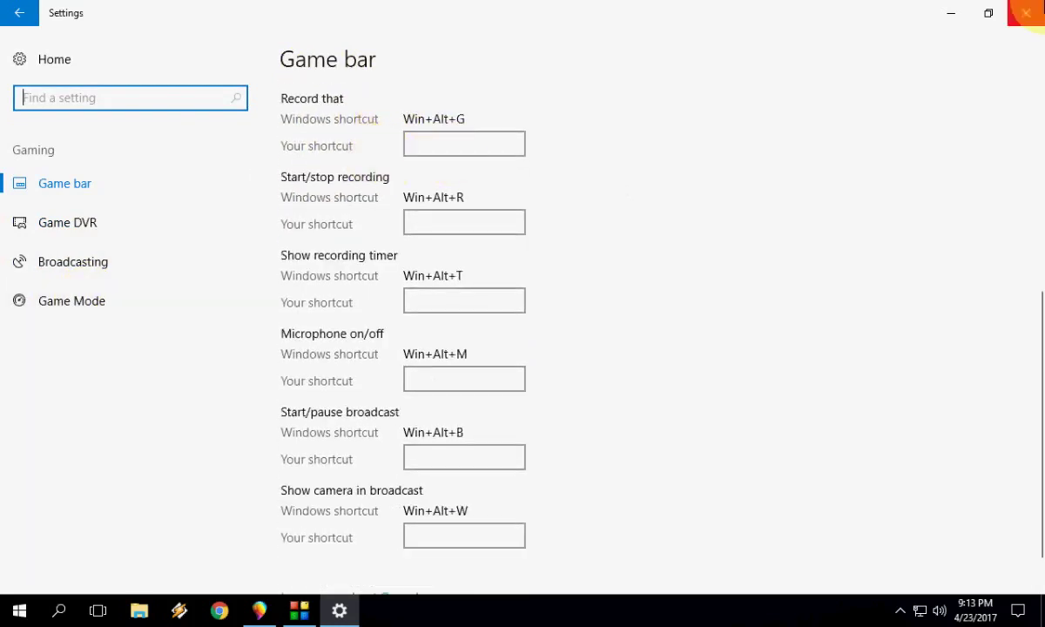
pyautogui.click(1026, 12)
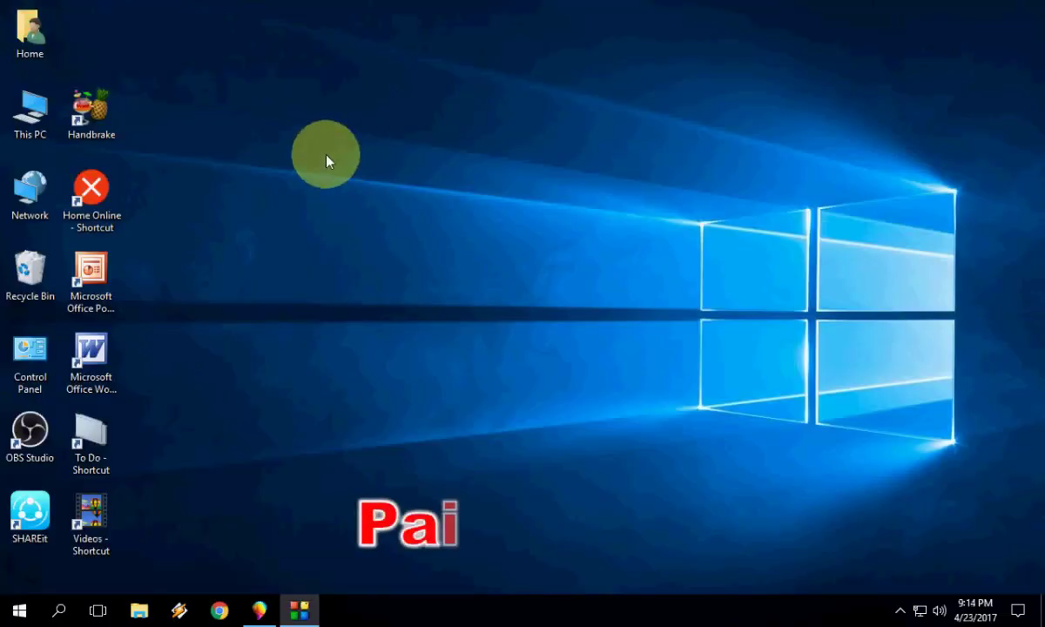
# Launch Paint 3D by searching 'paint 3d' in Start
pyautogui.press('super')
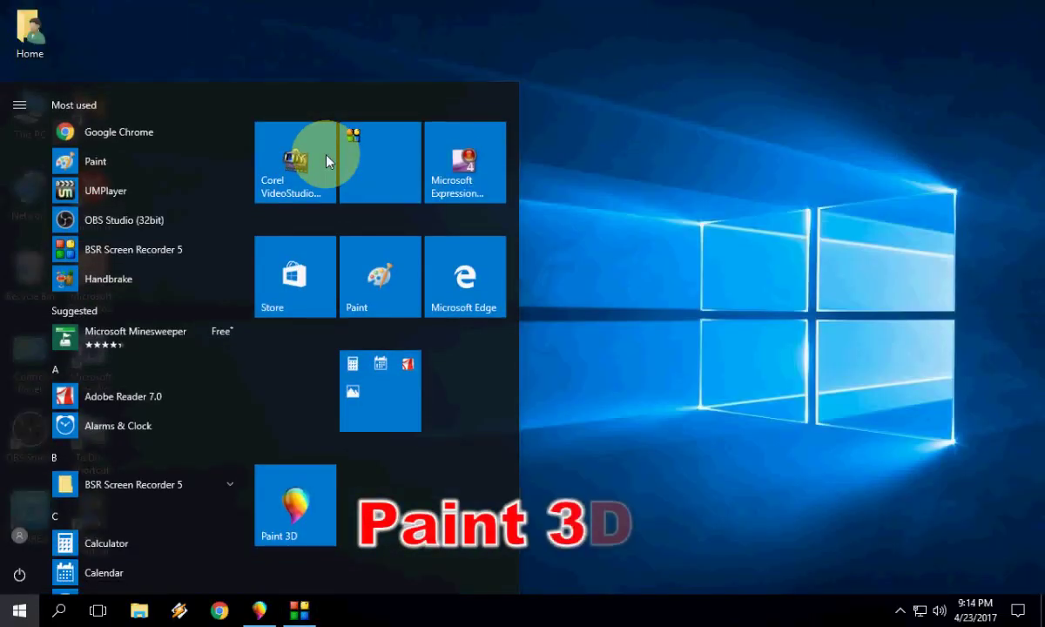
pyautogui.write('paint 3')
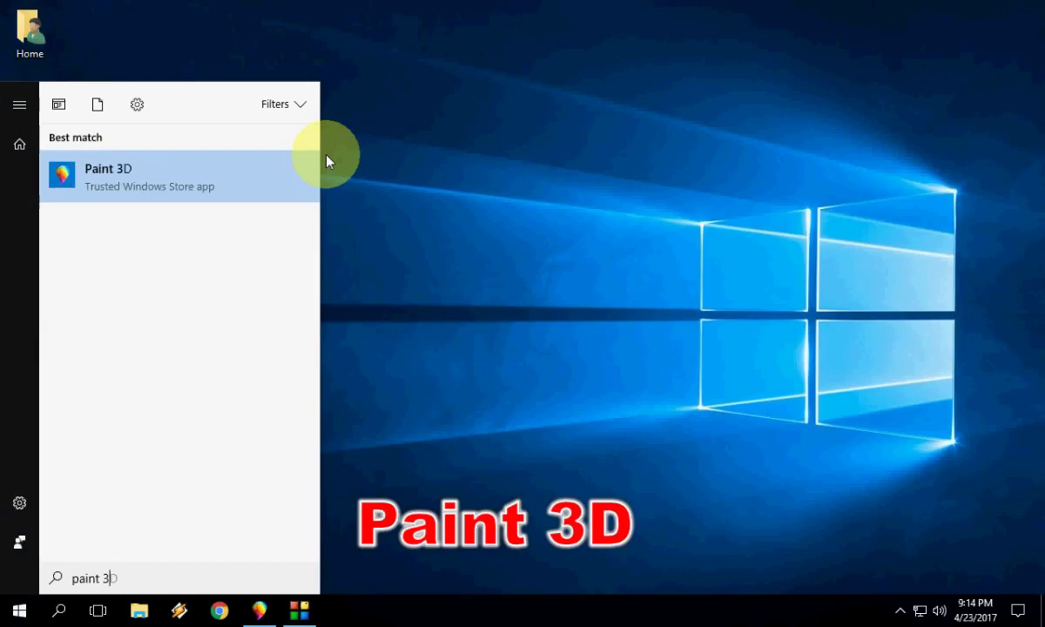
pyautogui.write('d')
pyautogui.press('Return')
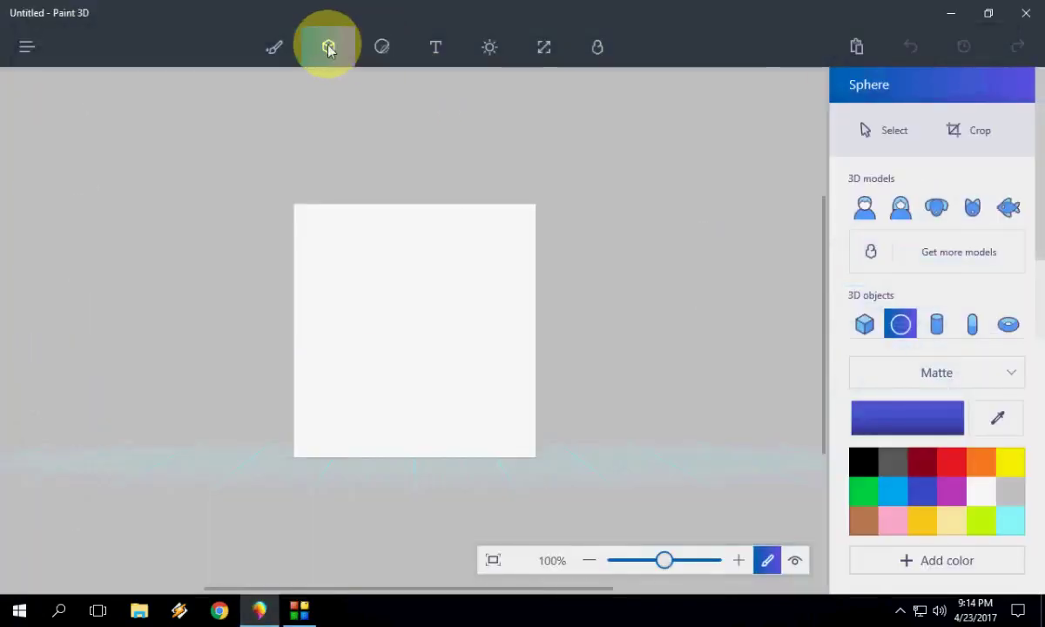
# Place Man and Woman 3D models side by side, rotate the woman sideways, and minimize
pyautogui.click(875, 218)
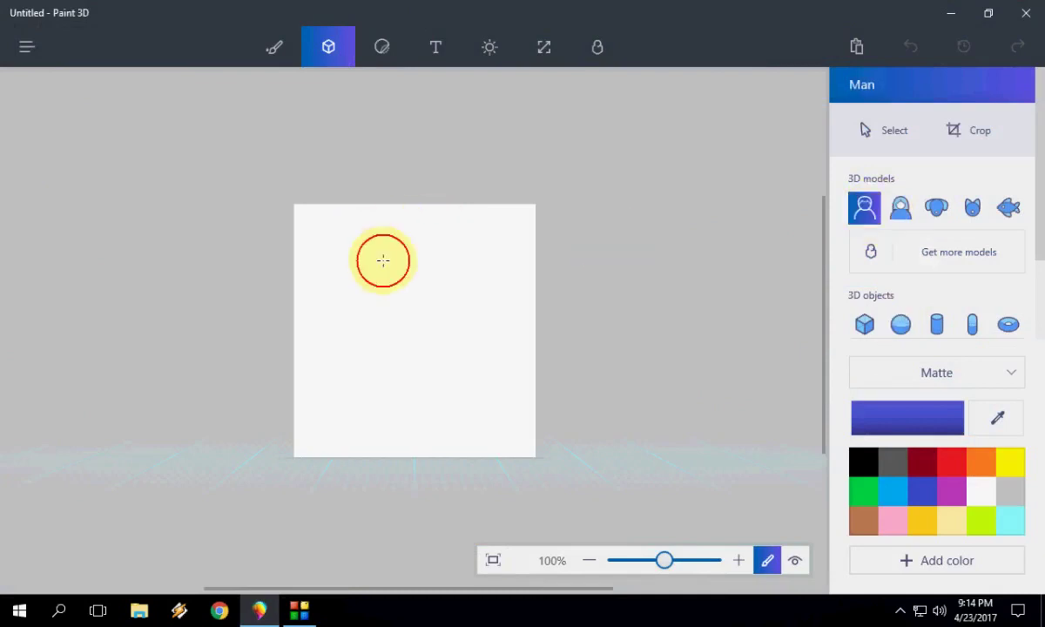
pyautogui.moveTo(384, 258); pyautogui.dragTo(494, 397)
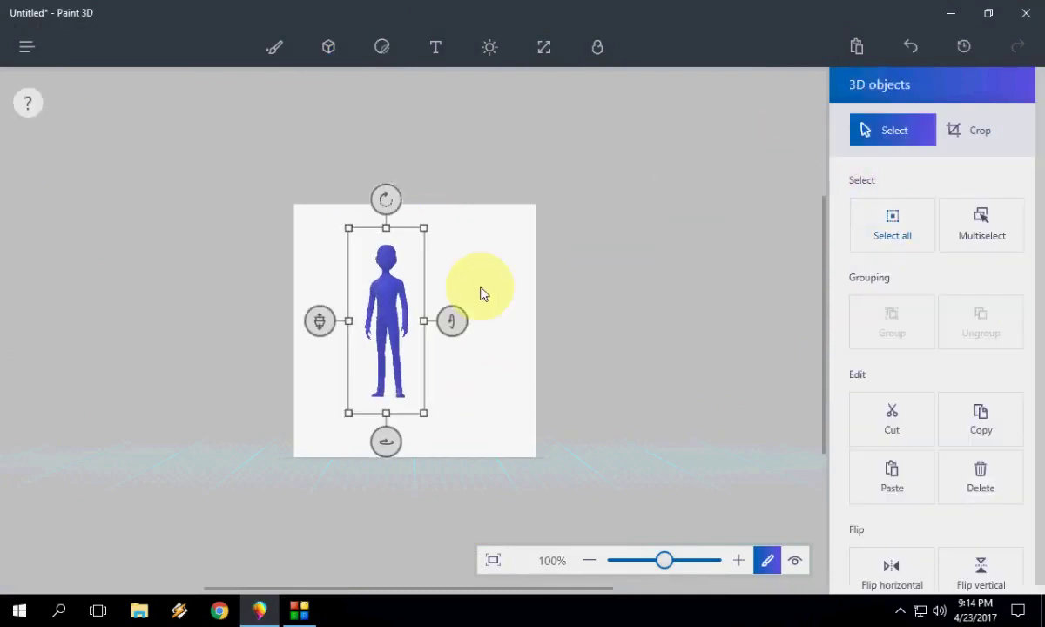
pyautogui.click(506, 257)
pyautogui.click(901, 202)
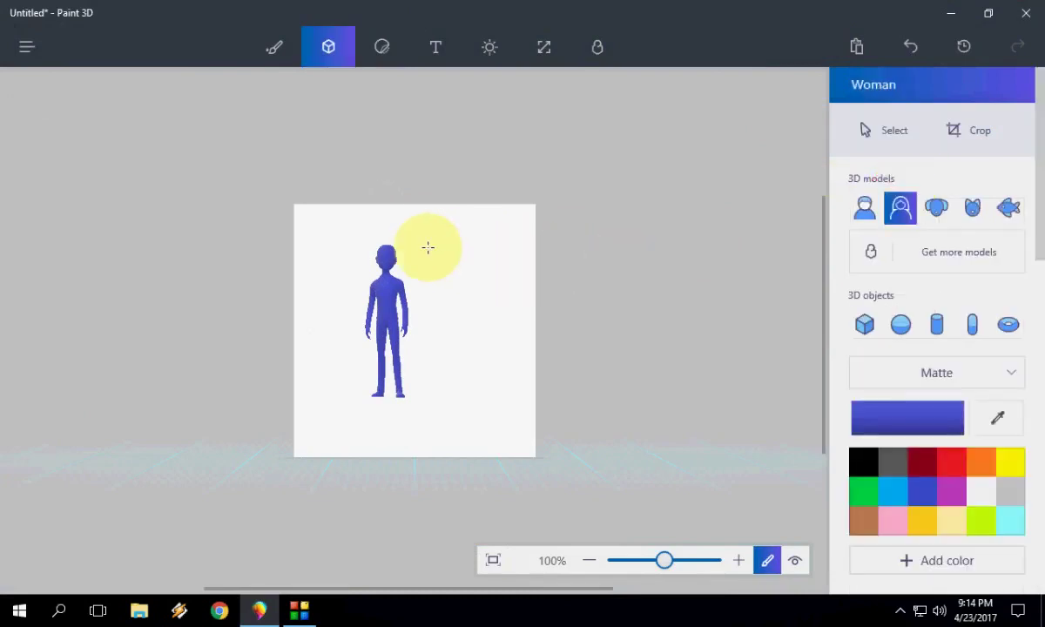
pyautogui.moveTo(427, 247); pyautogui.dragTo(459, 426)
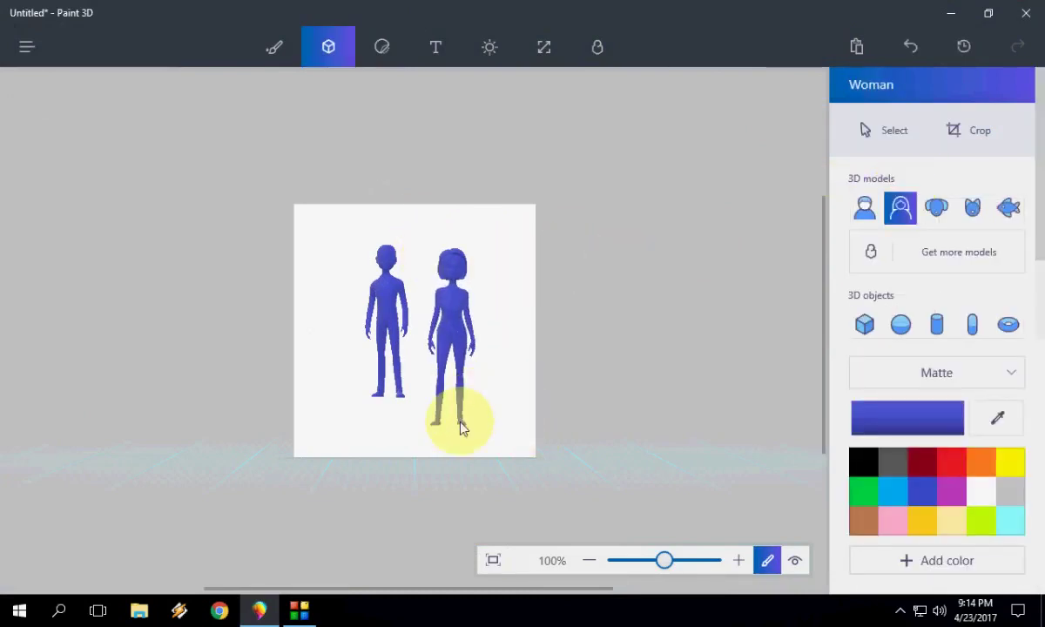
pyautogui.moveTo(452, 471); pyautogui.dragTo(615, 416)
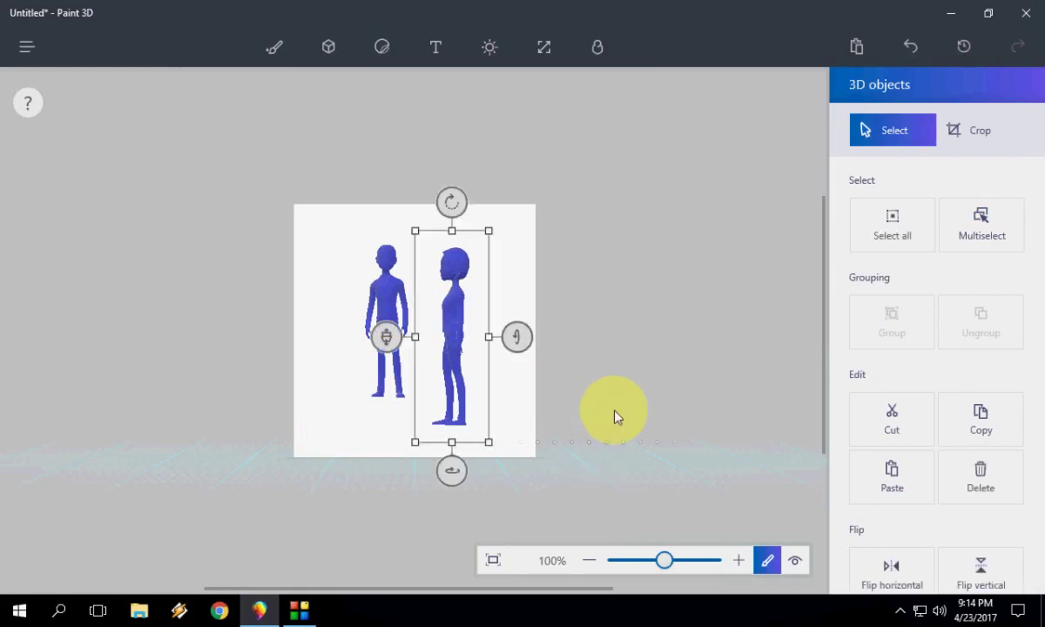
pyautogui.click(948, 11)
# Refresh the desktop, glance at Project options, then reach Settings' Update & security section
pyautogui.rightClick(442, 123)
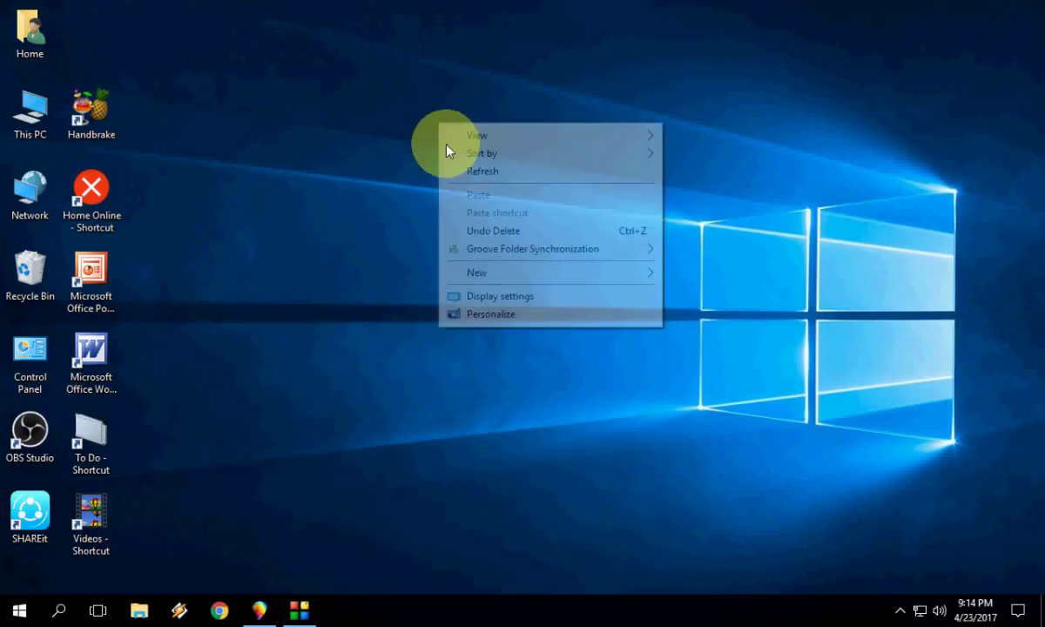
pyautogui.click(464, 174)
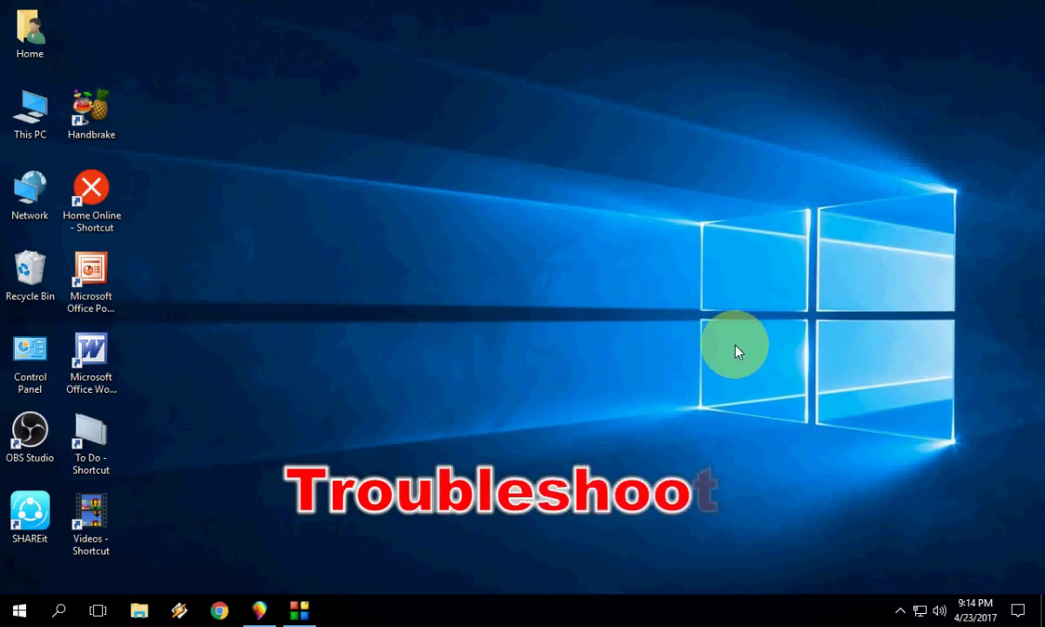
pyautogui.click(1014, 614)
pyautogui.click(1010, 523)
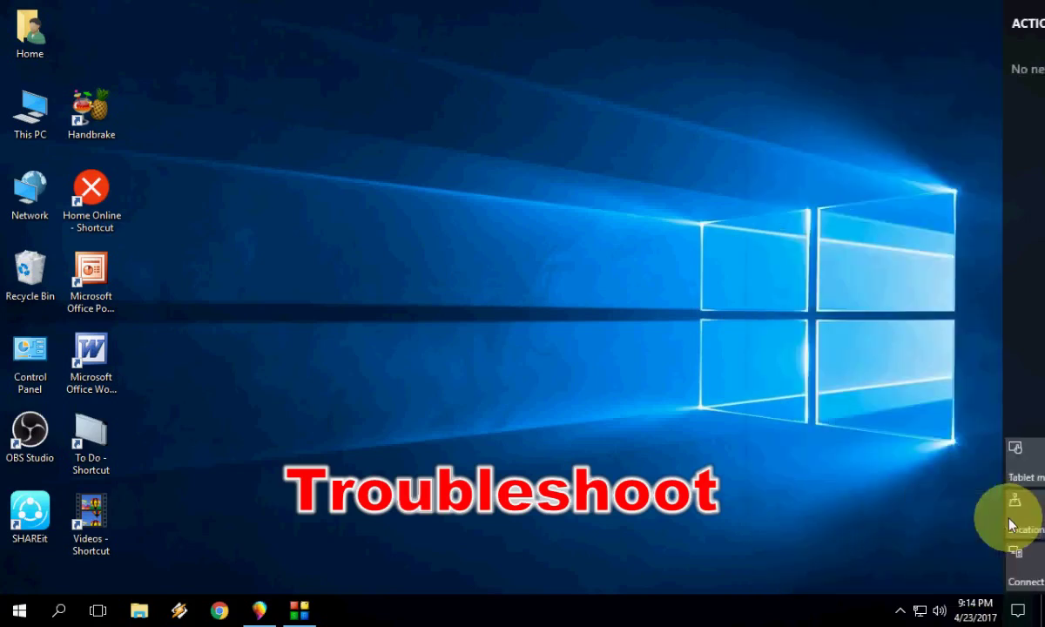
pyautogui.click(1017, 608)
pyautogui.click(998, 474)
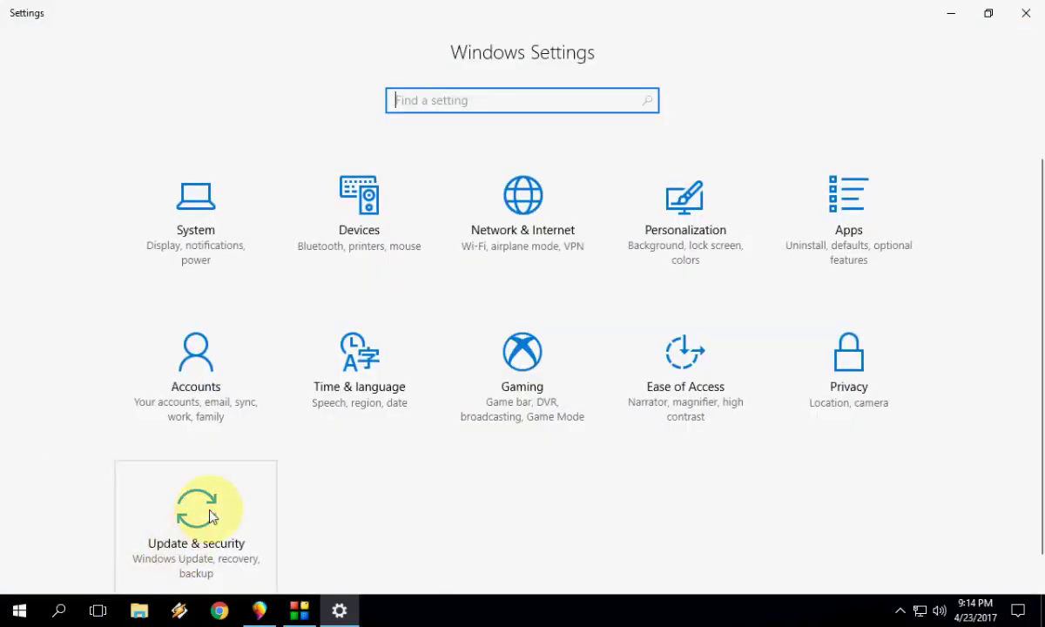
pyautogui.click(204, 516)
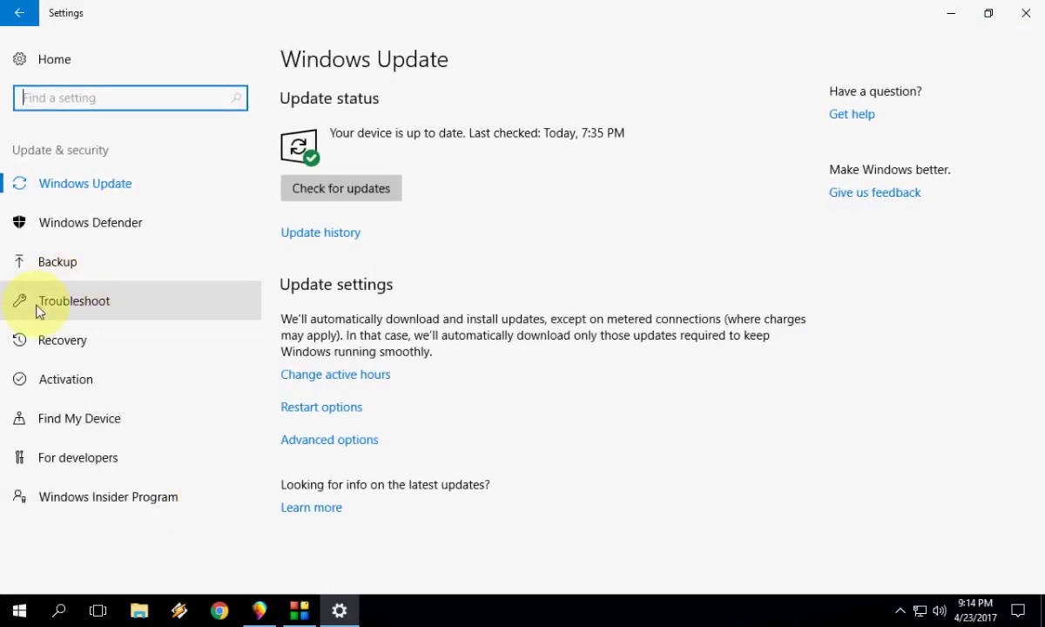
# Scroll the Troubleshoot list, expand the Printer troubleshooter, and close Settings
pyautogui.click(105, 306)
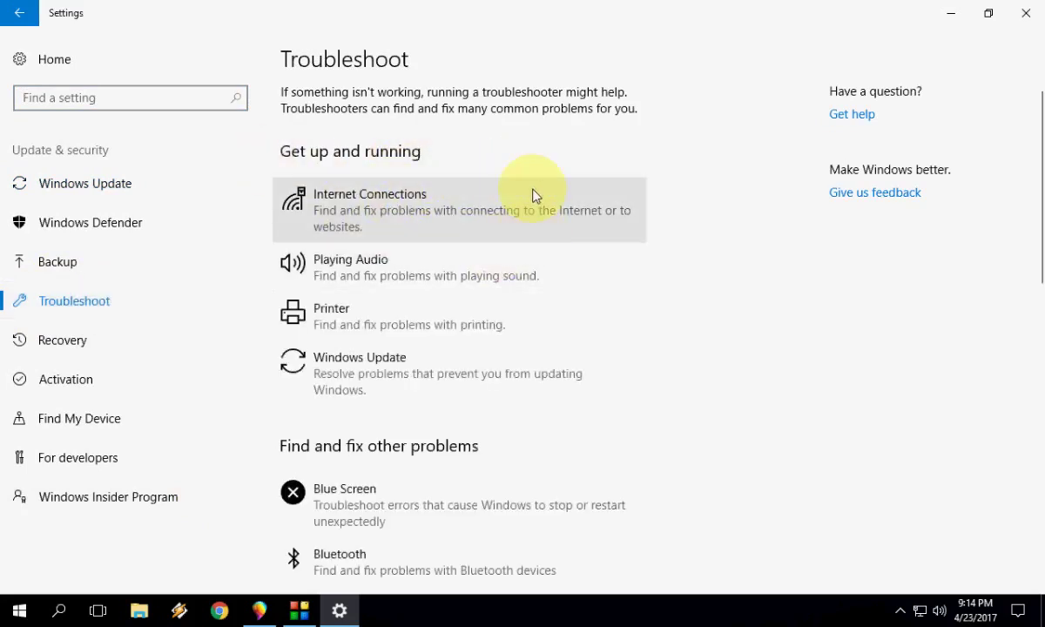
pyautogui.scroll(-10, 536, 196)
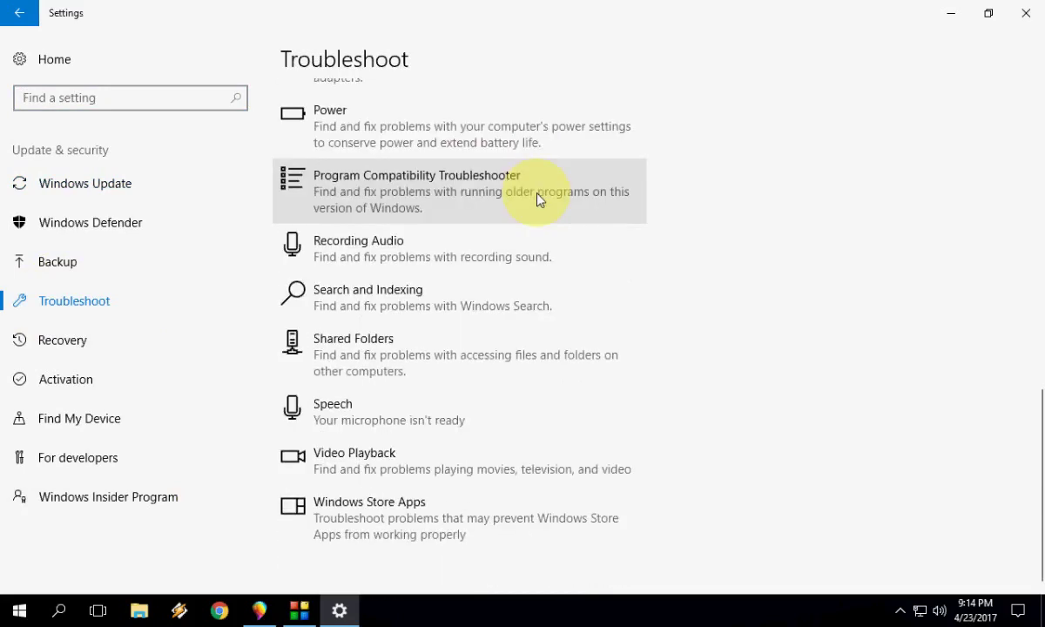
pyautogui.scroll(10, 432, 401)
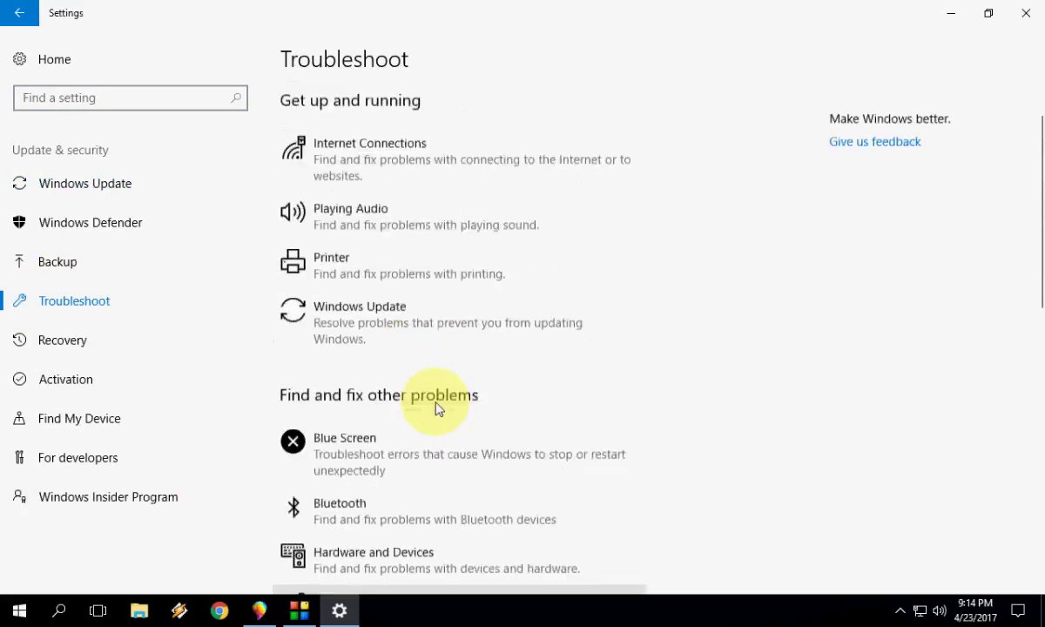
pyautogui.scroll(1, 436, 409)
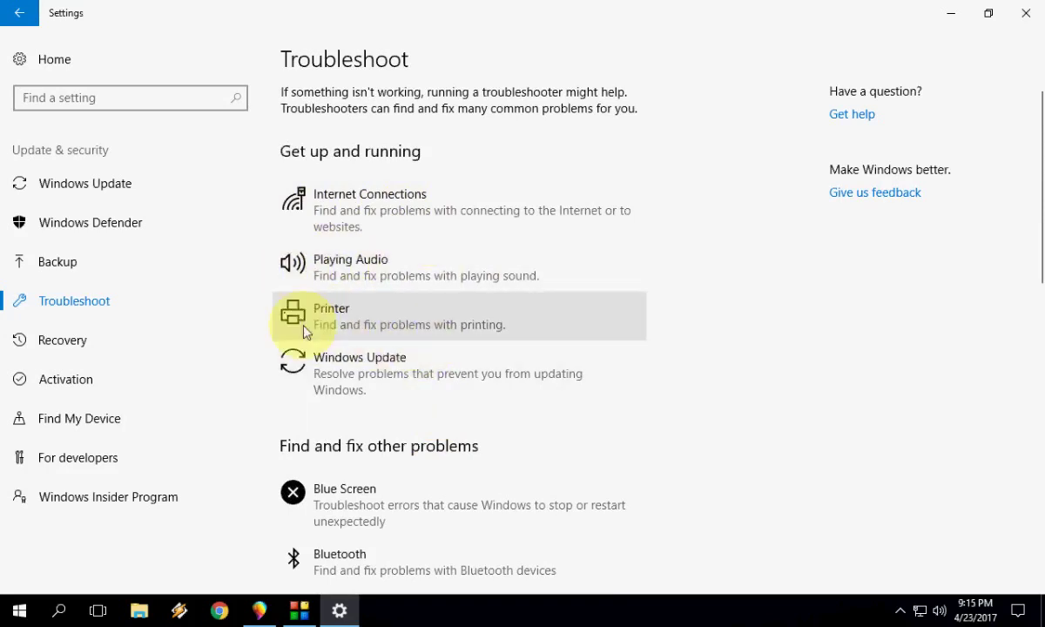
pyautogui.click(405, 326)
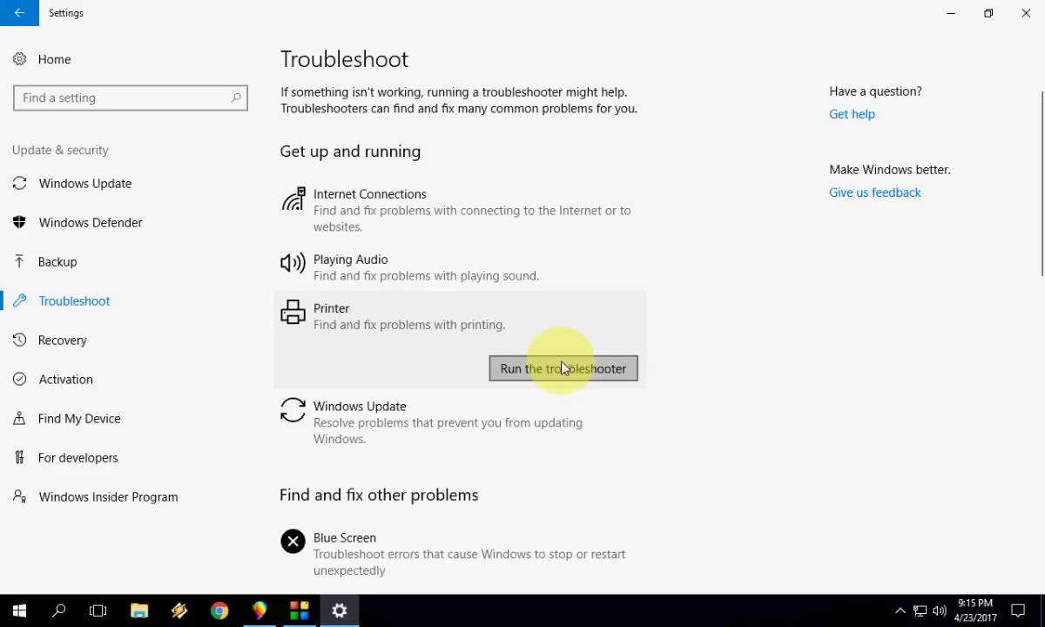
pyautogui.click(1027, 12)
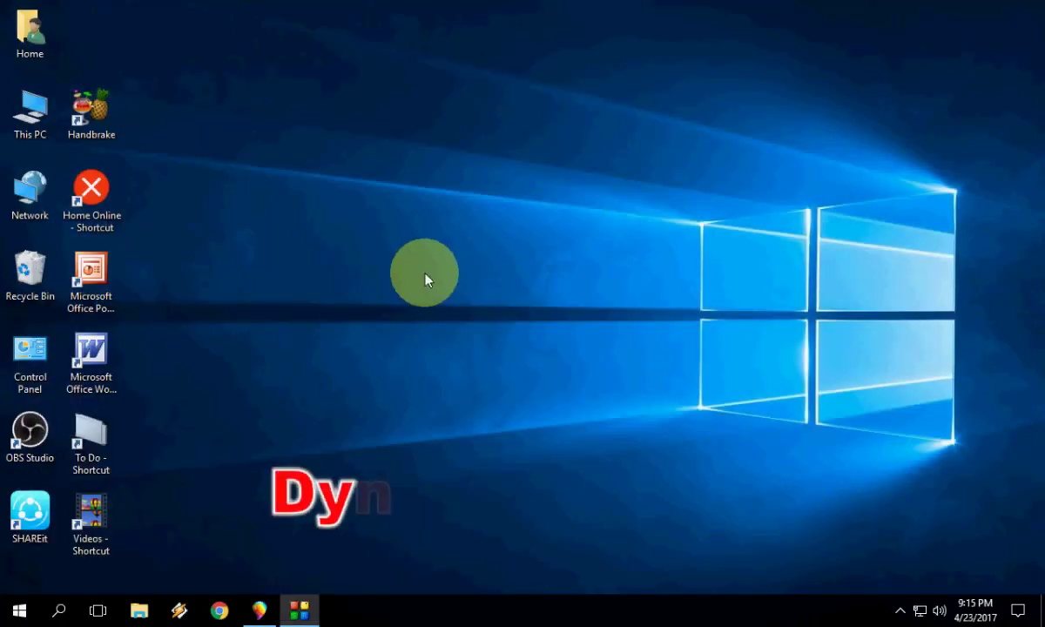
pyautogui.rightClick(425, 277)
pyautogui.click(460, 320)
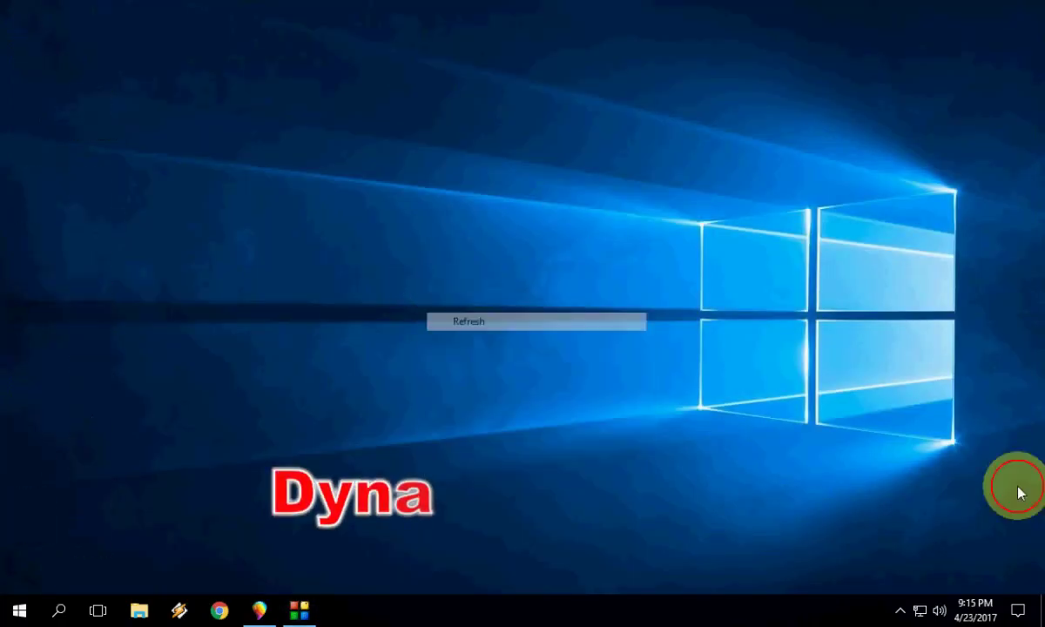
pyautogui.click(901, 613)
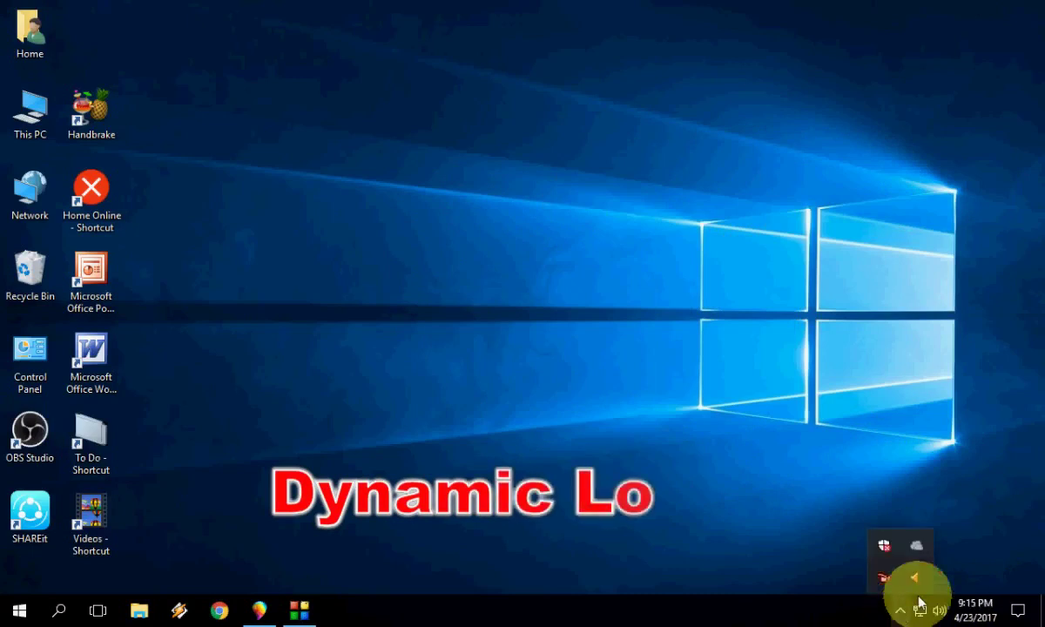
pyautogui.click(922, 603)
pyautogui.click(1017, 609)
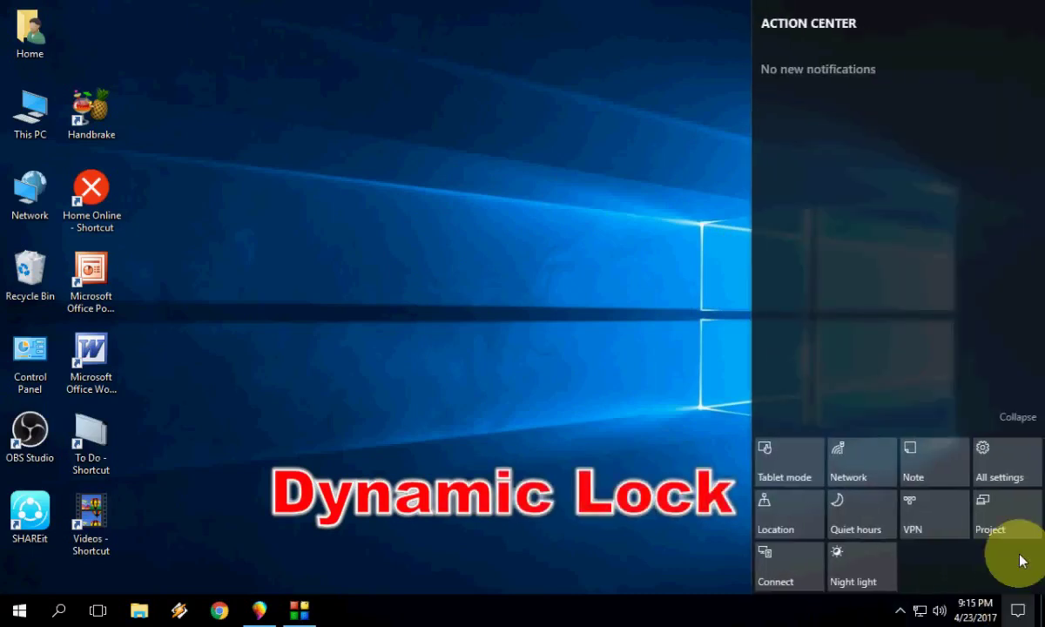
pyautogui.click(995, 467)
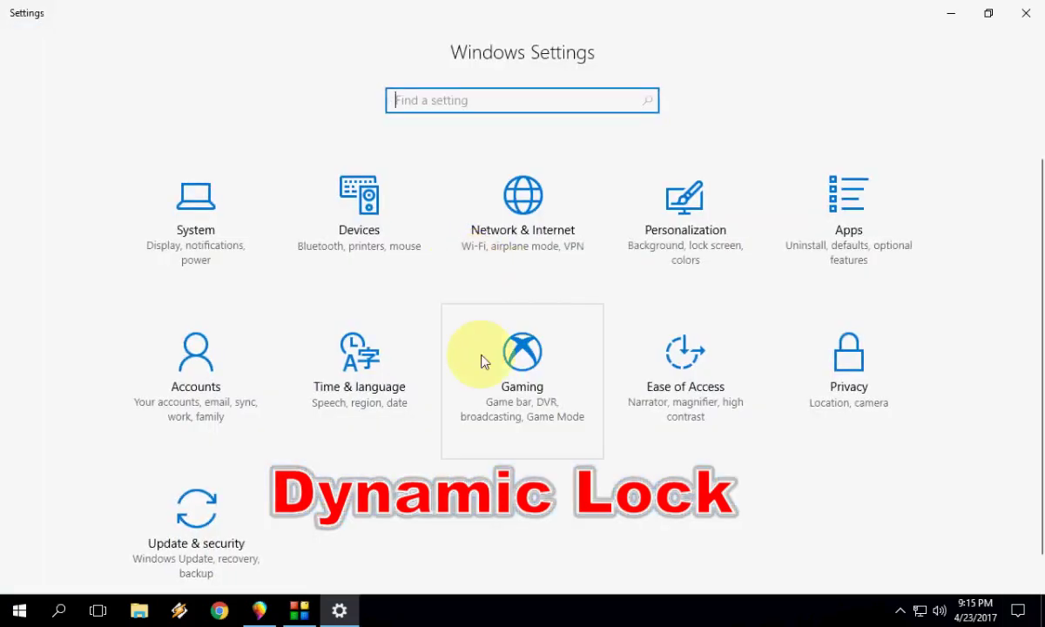
pyautogui.click(193, 348)
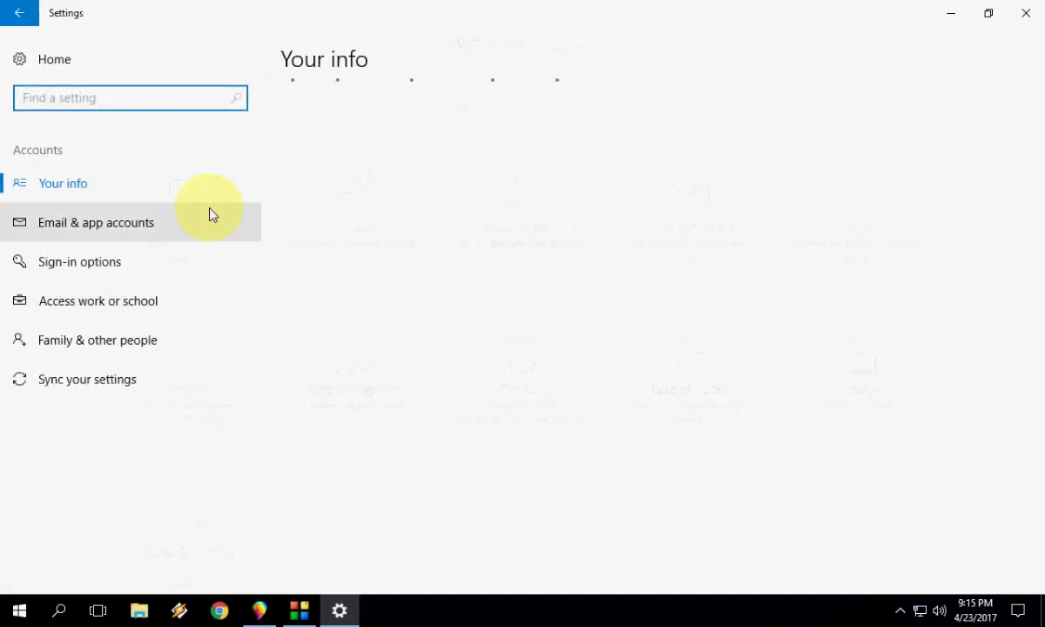
pyautogui.click(123, 262)
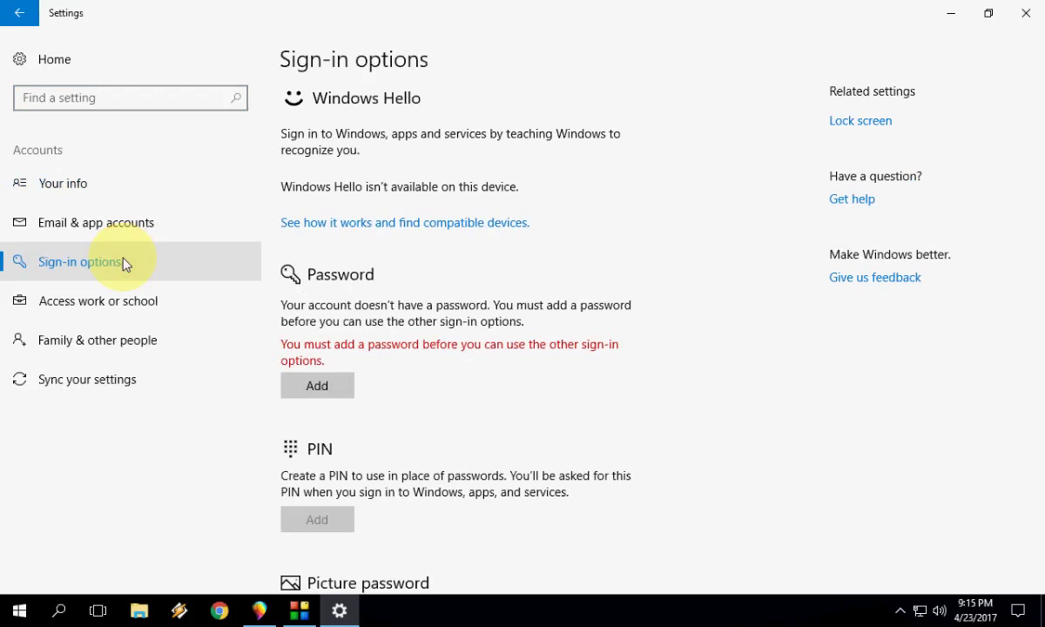
pyautogui.scroll(-1, 307, 283)
pyautogui.scroll(-5, 306, 283)
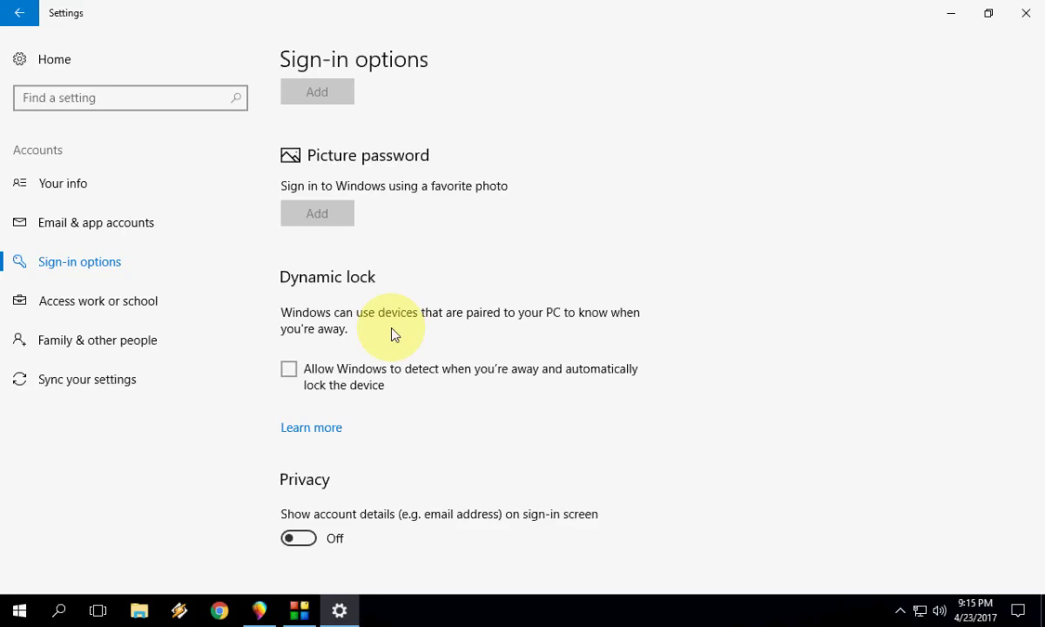
pyautogui.click(1026, 12)
# Refresh the desktop and briefly view Personalization settings before closing them
pyautogui.rightClick(408, 157)
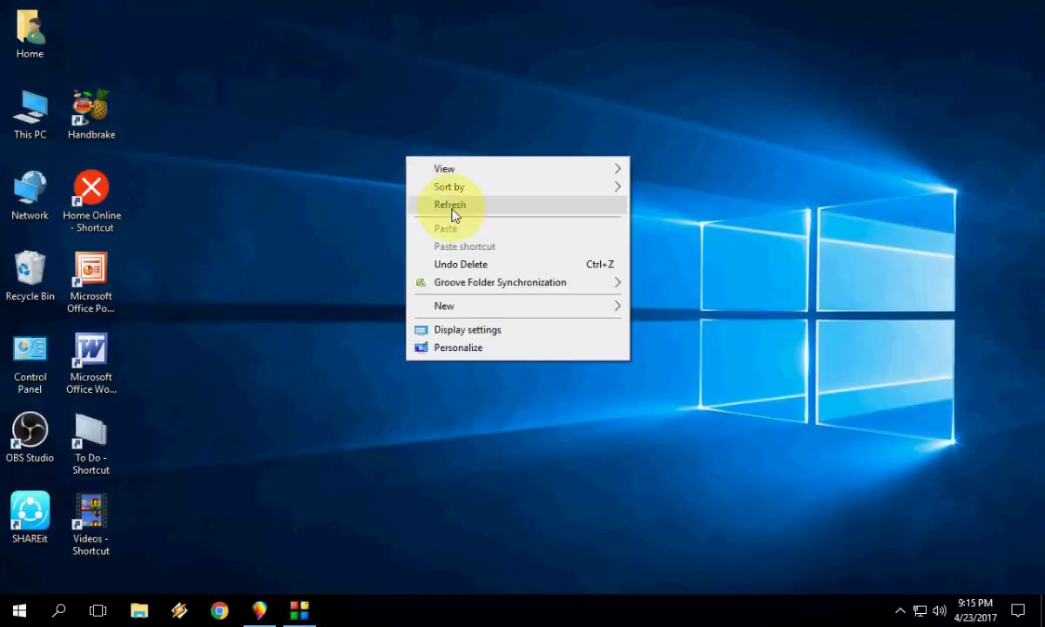
pyautogui.click(453, 205)
pyautogui.rightClick(356, 135)
pyautogui.click(444, 322)
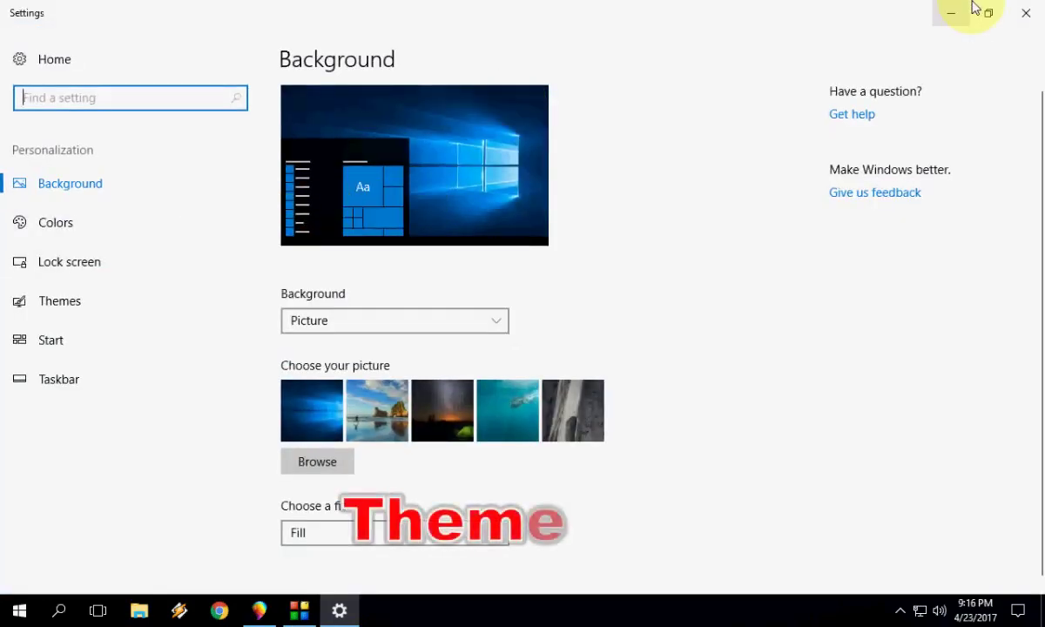
pyautogui.click(1025, 12)
# Reopen Personalization, go to Themes, and choose 'Get more themes in the Store'
pyautogui.rightClick(498, 145)
pyautogui.click(584, 340)
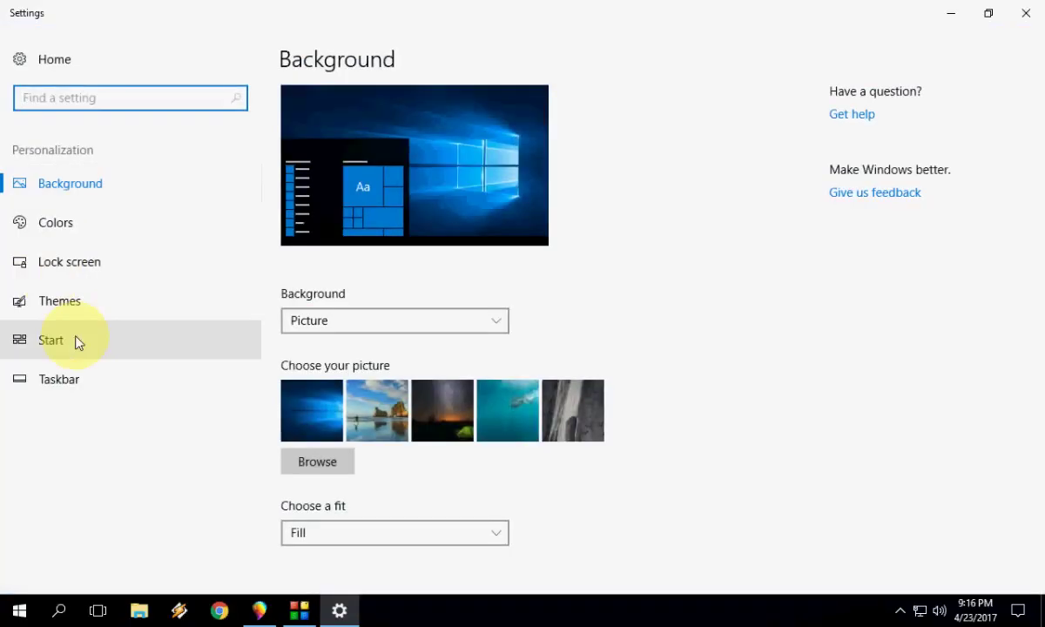
pyautogui.click(94, 294)
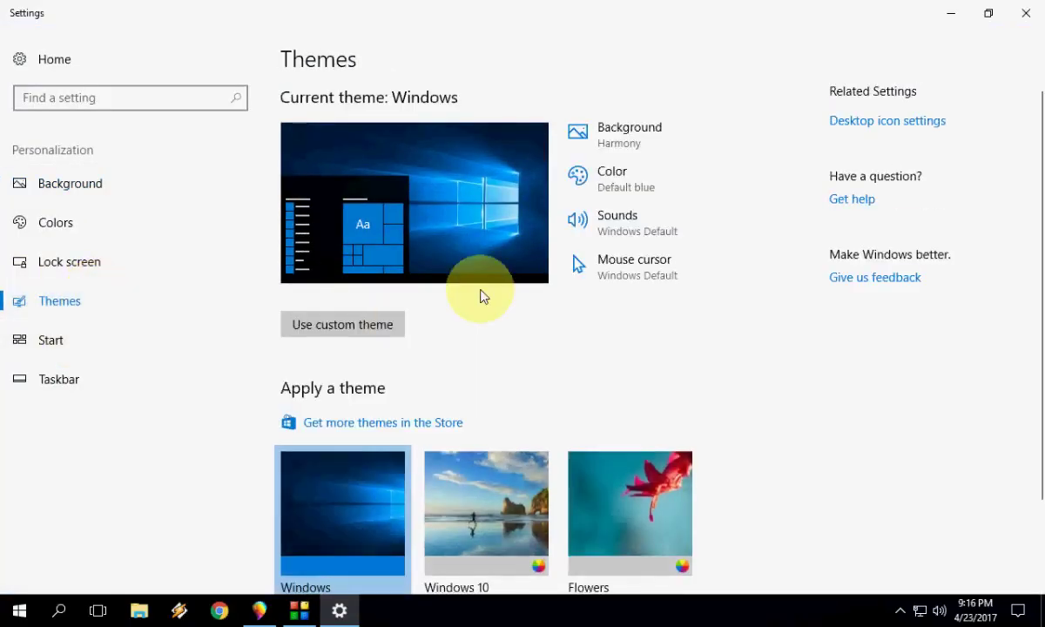
pyautogui.scroll(-3, 479, 296)
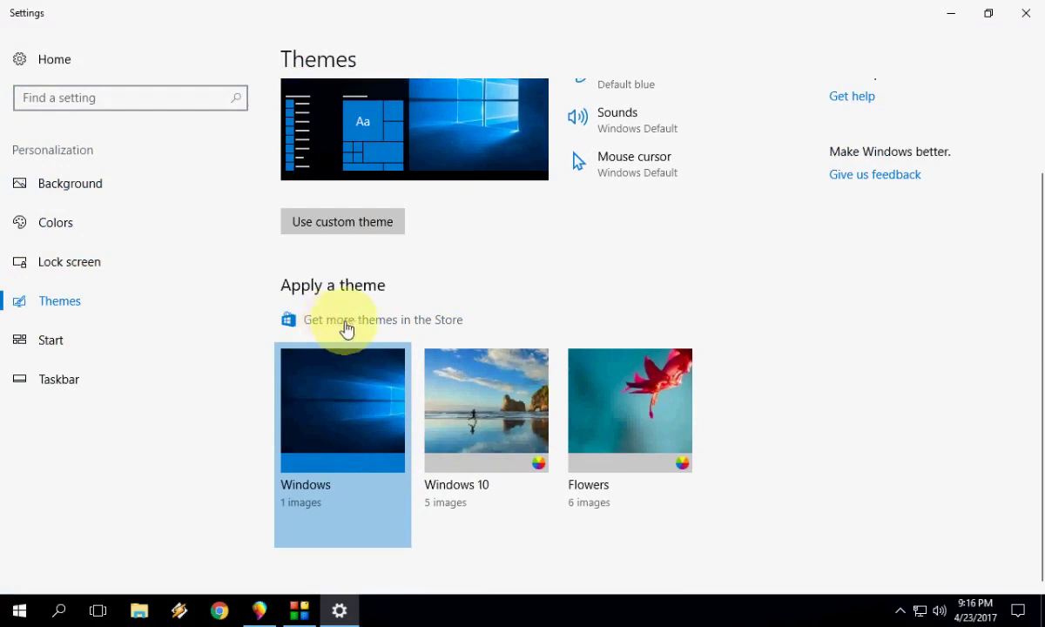
pyautogui.click(354, 324)
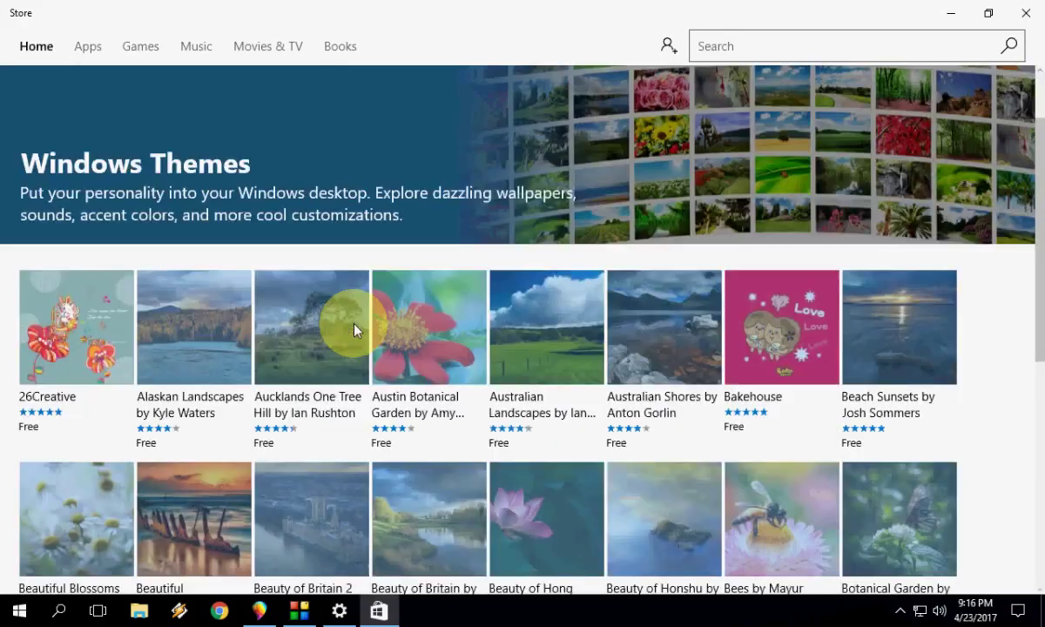
# Scroll through the free Windows Themes collection, then close both the Store and Settings
pyautogui.scroll(-3, 354, 329)
pyautogui.scroll(-3, 354, 329)
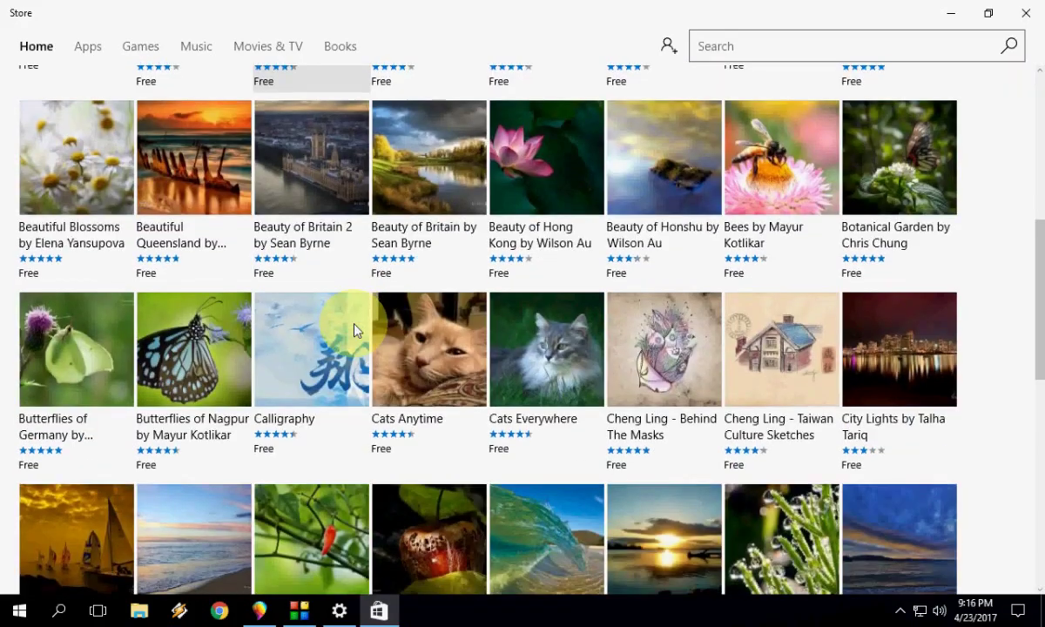
pyautogui.scroll(-3, 357, 328)
pyautogui.scroll(5, 358, 331)
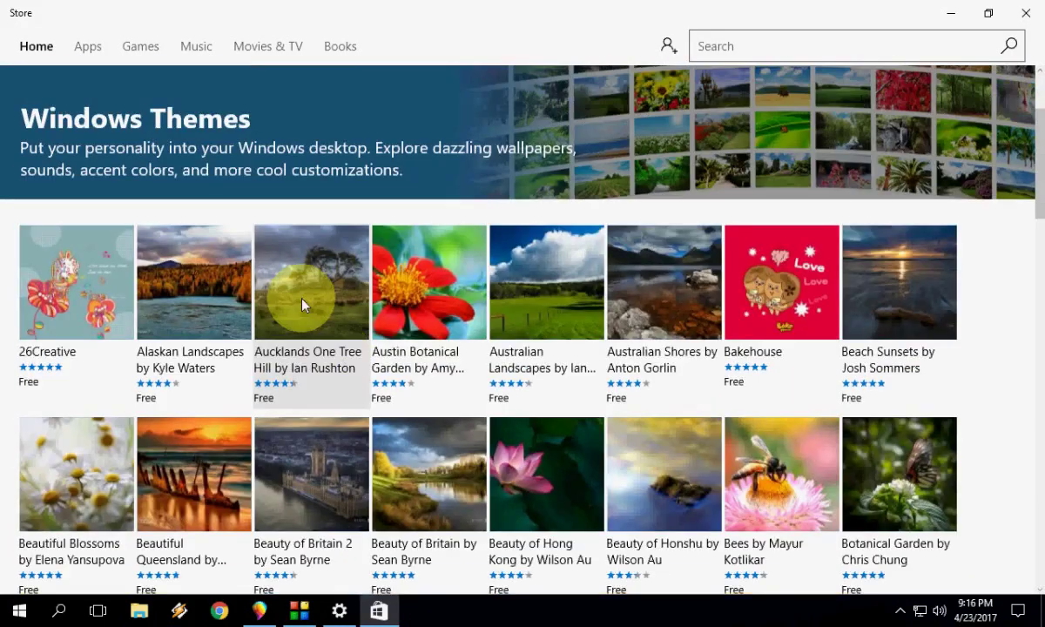
pyautogui.scroll(2, 302, 304)
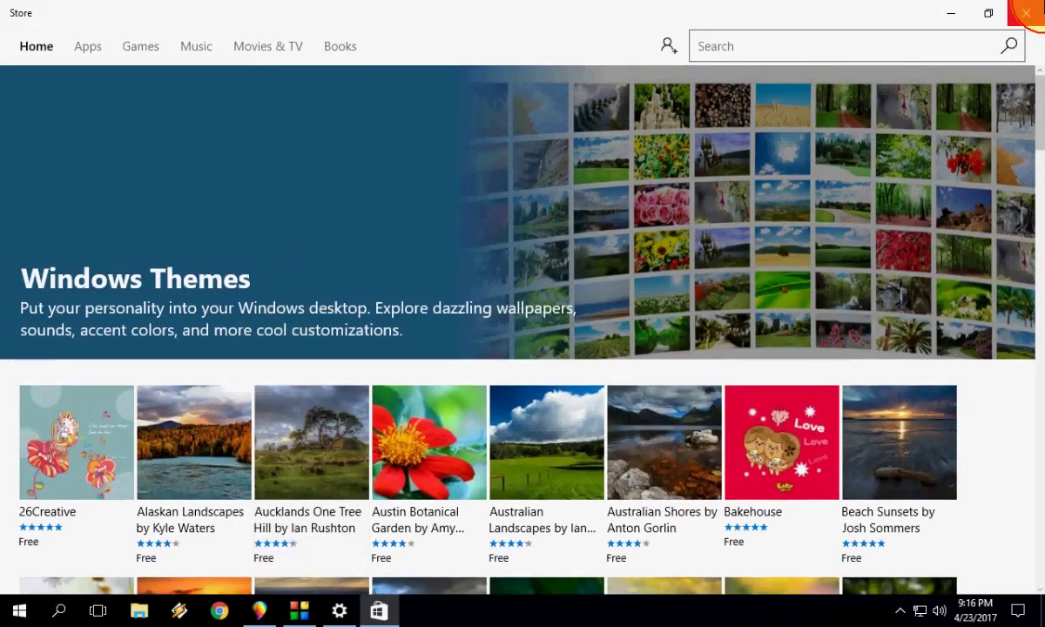
pyautogui.click(1026, 12)
pyautogui.click(1023, 14)
pyautogui.rightClick(503, 175)
# Refresh the desktop, search Start for 'windows def', and launch Windows Defender Security Center
pyautogui.click(541, 209)
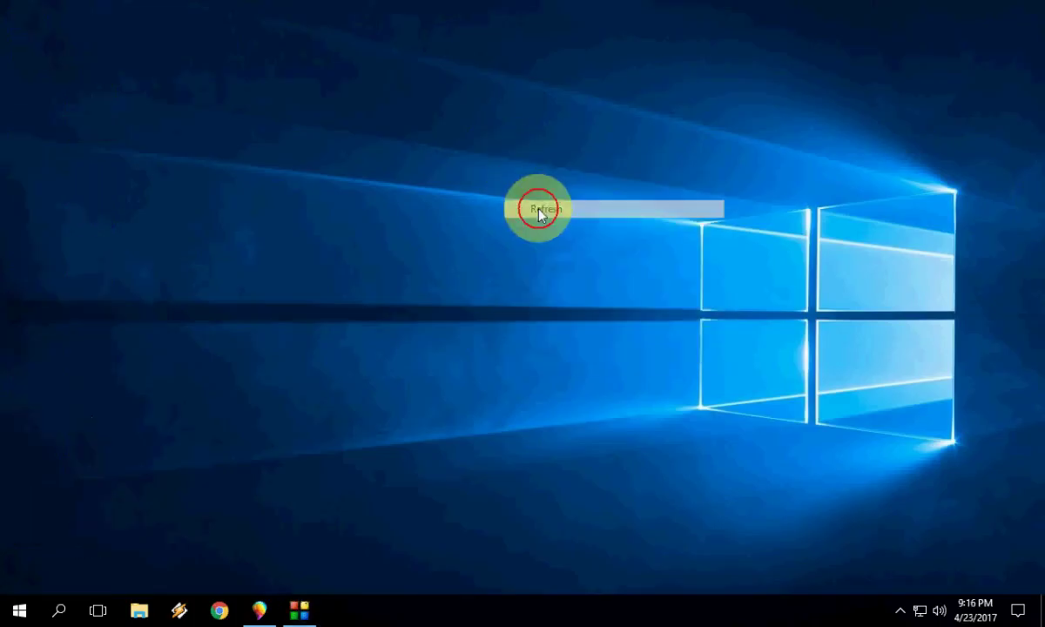
pyautogui.press('super')
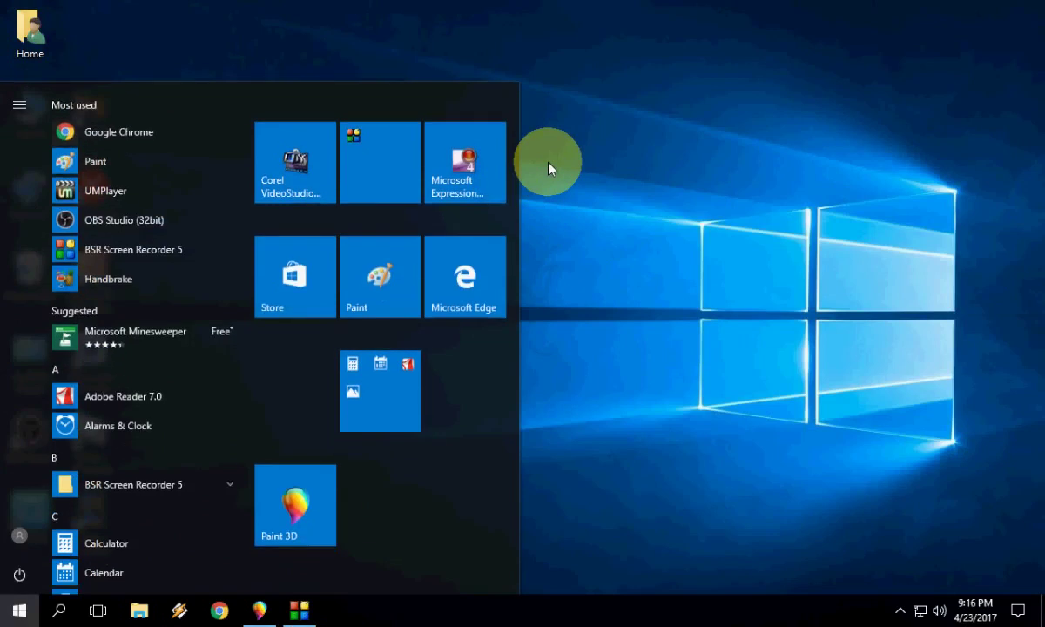
pyautogui.write('windo')
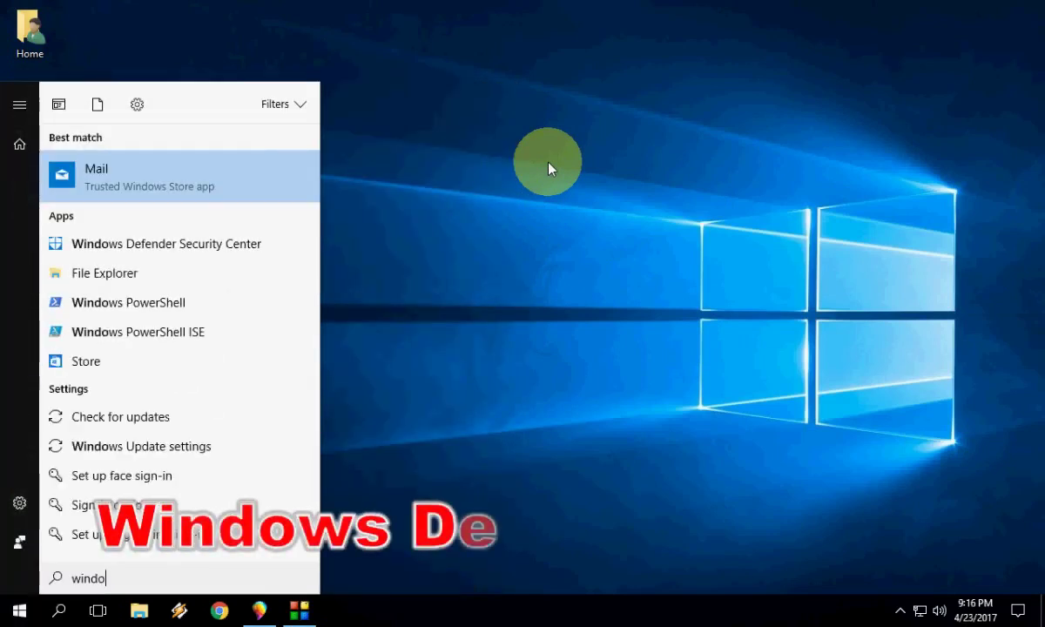
pyautogui.write('ws def')
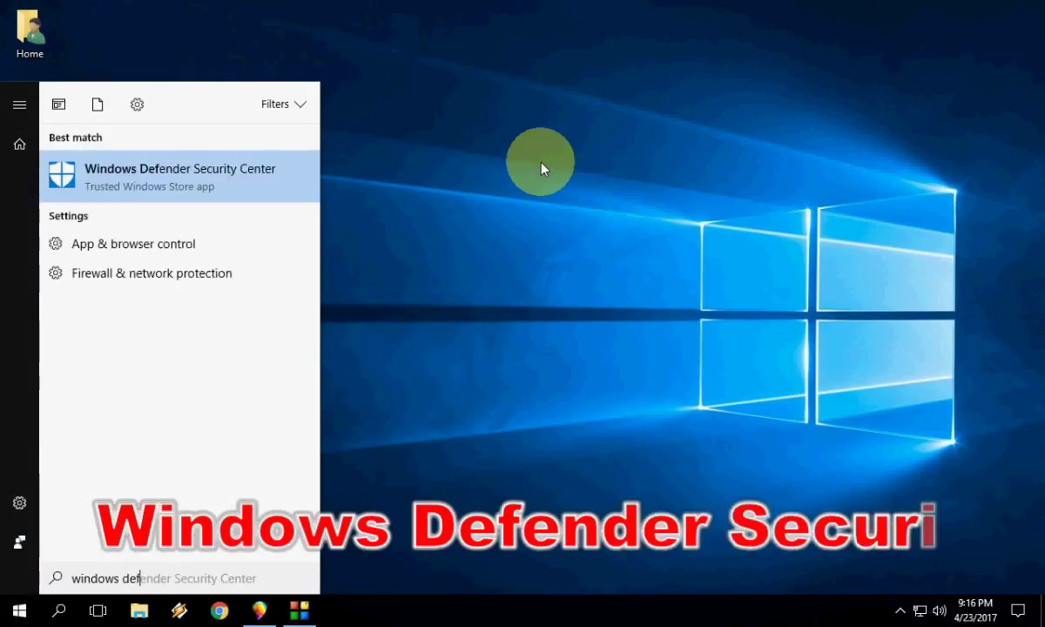
pyautogui.click(235, 174)
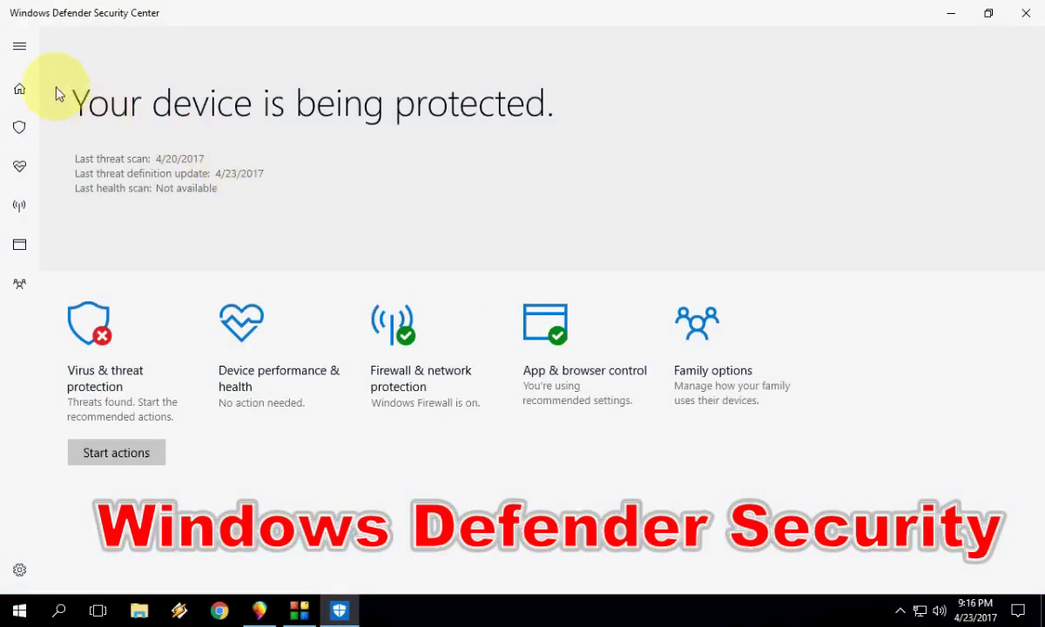
# Expand the section menu, view Device performance & health, then scroll through Family options
pyautogui.click(19, 47)
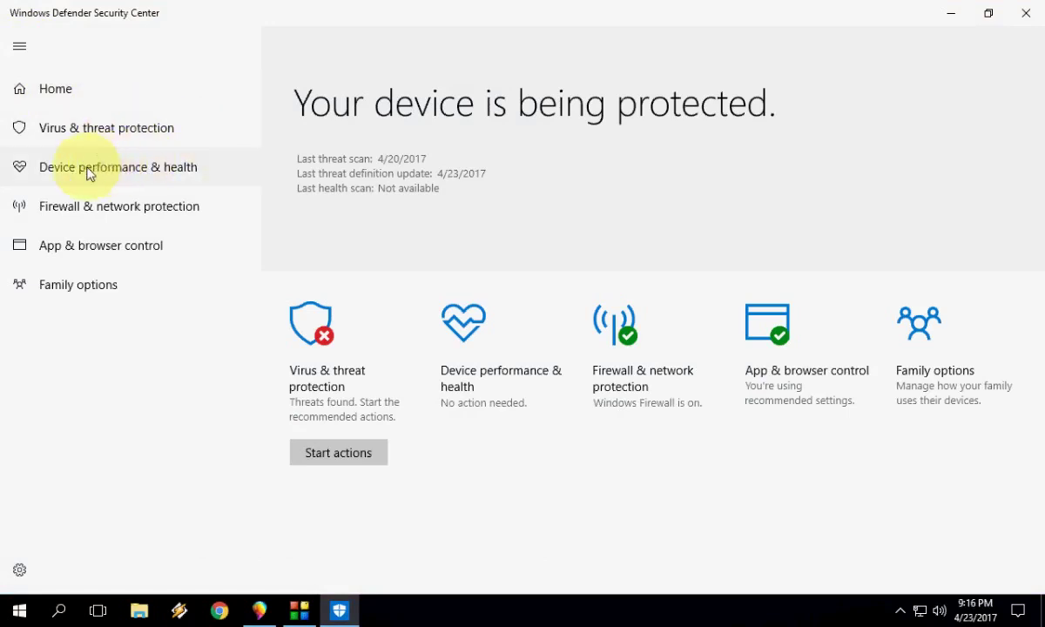
pyautogui.click(126, 168)
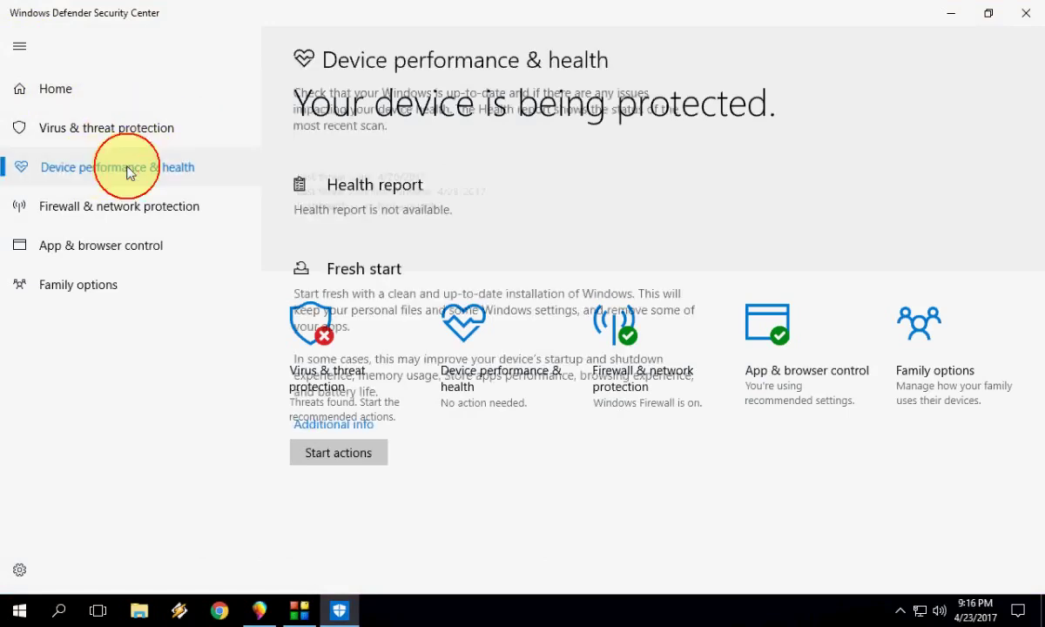
pyautogui.click(63, 297)
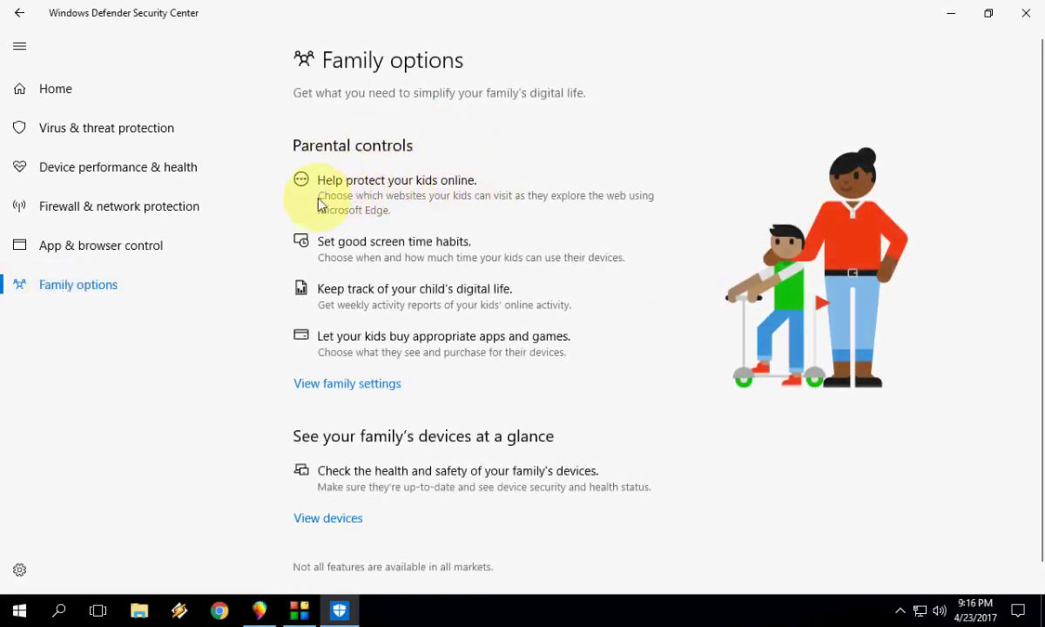
pyautogui.scroll(-1, 300, 209)
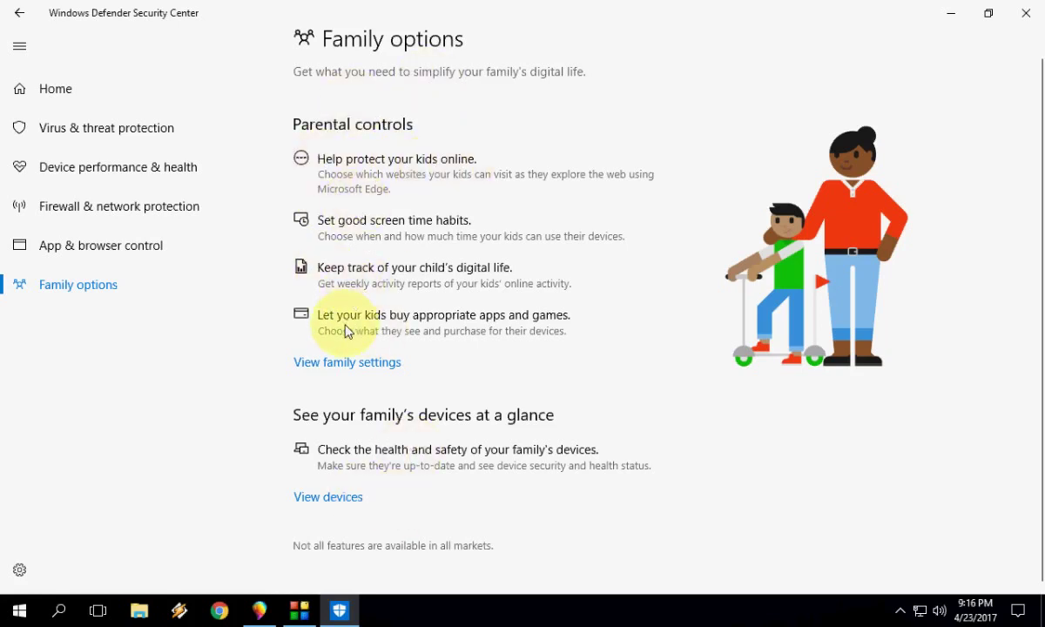
pyautogui.scroll(1, 345, 331)
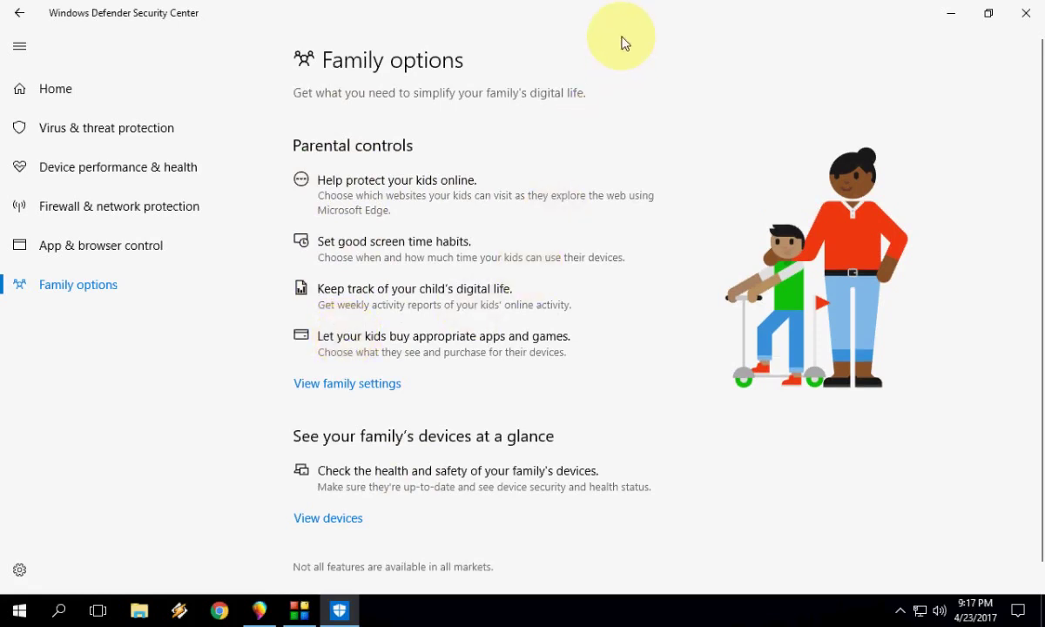
# Close the Windows Defender Security Center window to return to the desktop
pyautogui.click(1027, 10)
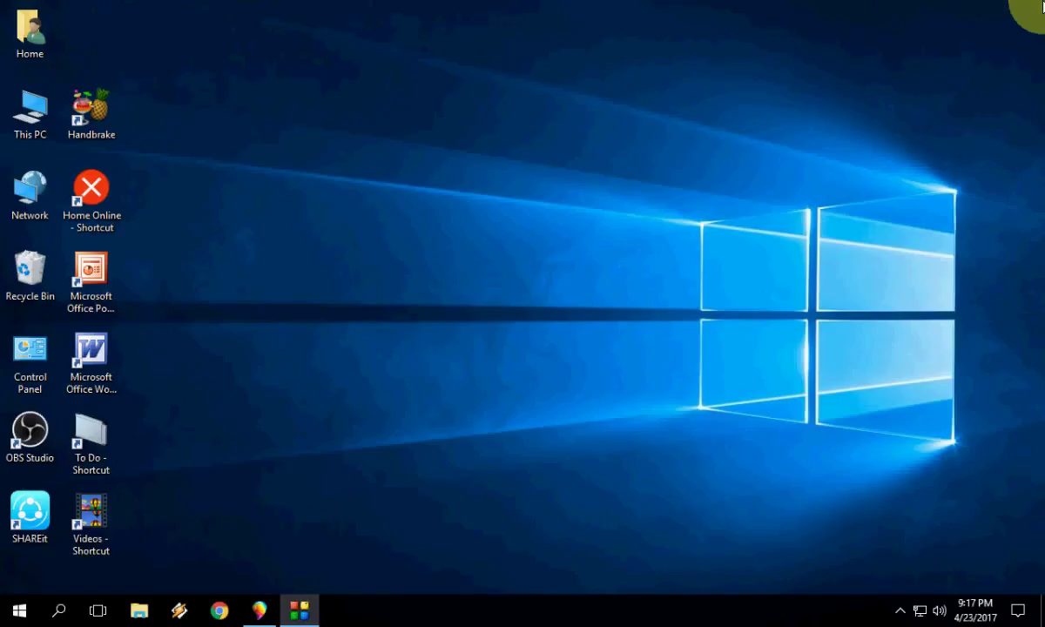